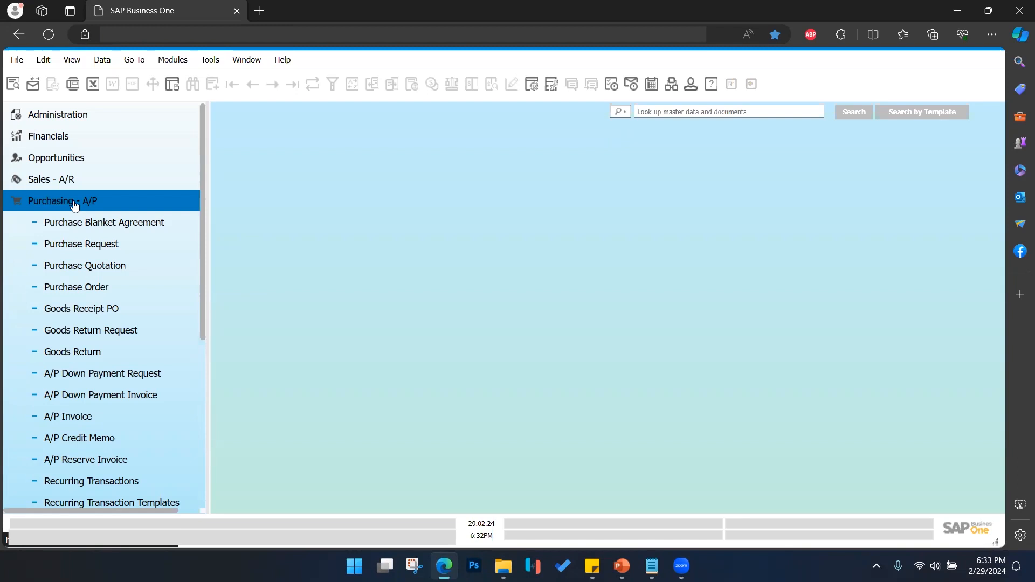
# Start a new purchase order and choose DJ ENTERPRISES from the business partner list as the vendor
pyautogui.click(82, 289)
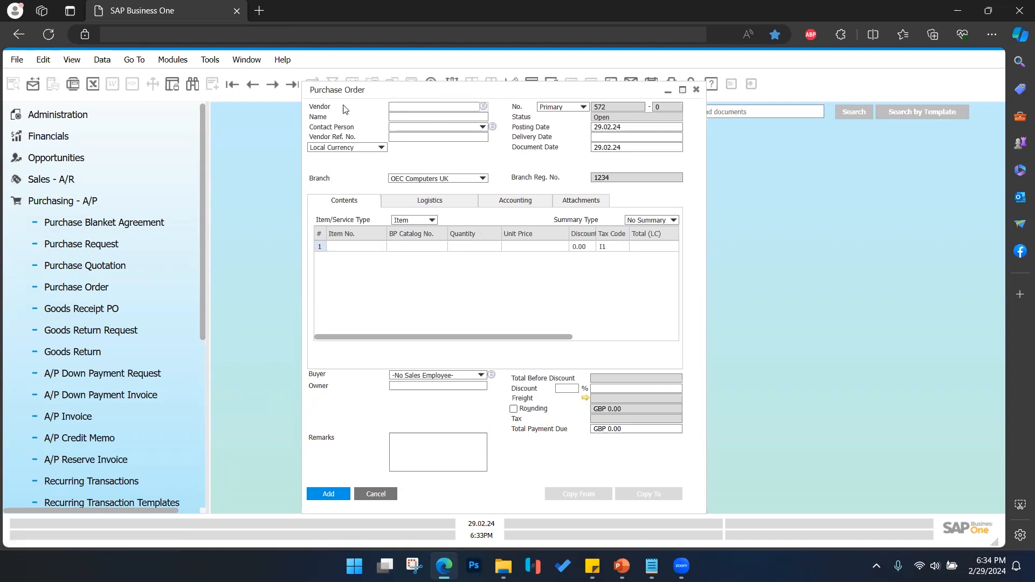
pyautogui.scroll(5, 356, 114)
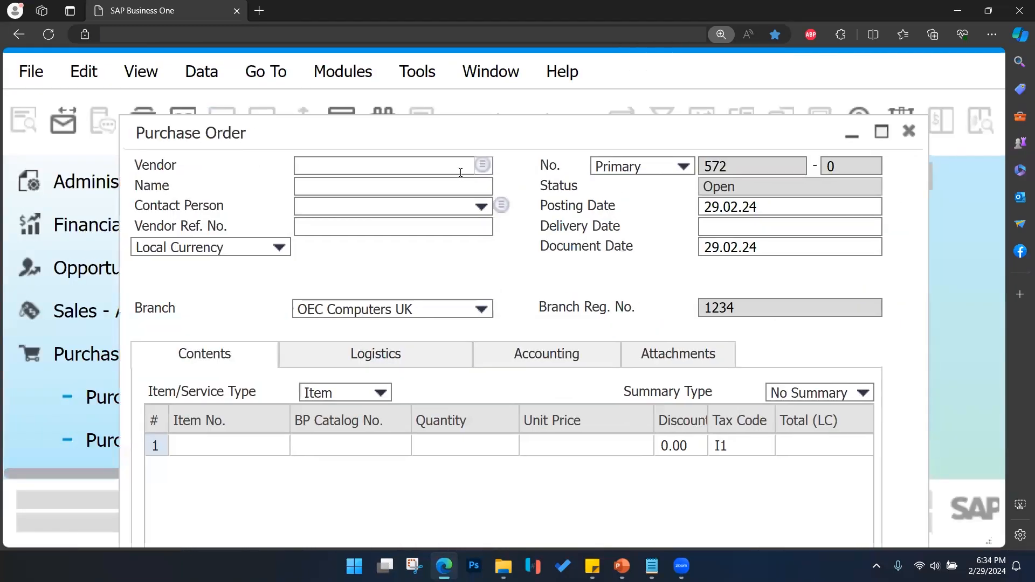
pyautogui.click(443, 168)
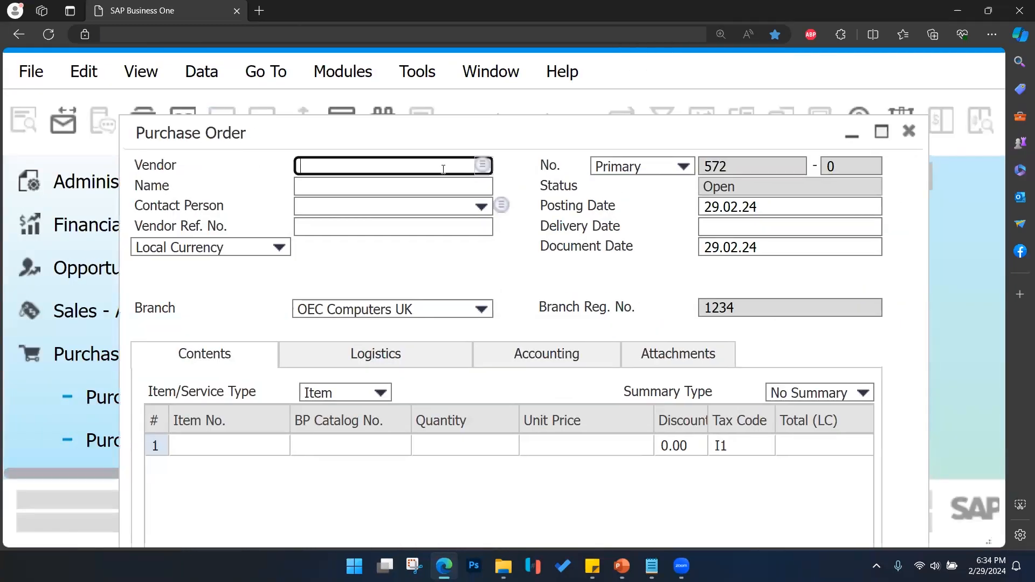
pyautogui.click(482, 165)
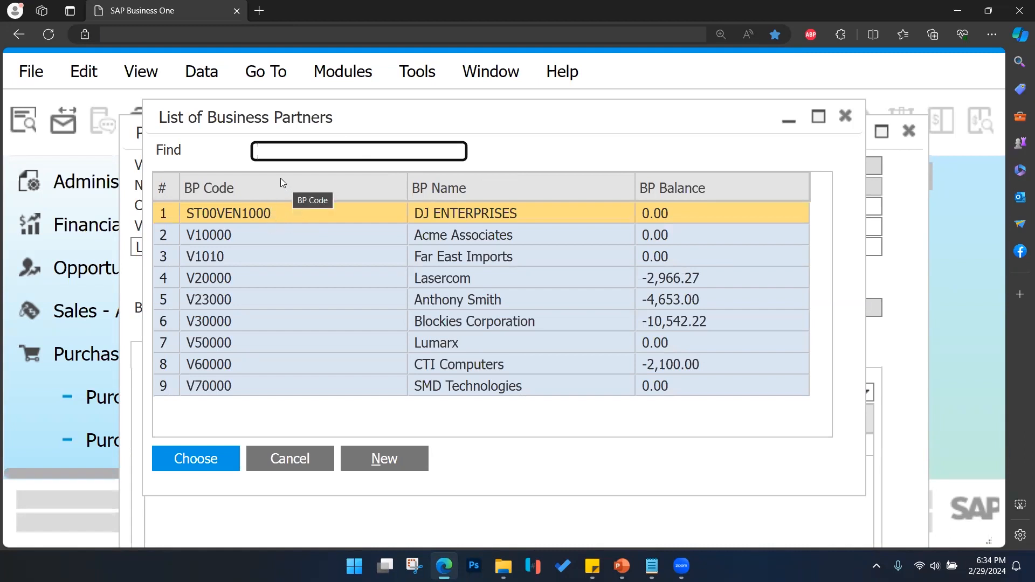
pyautogui.click(203, 460)
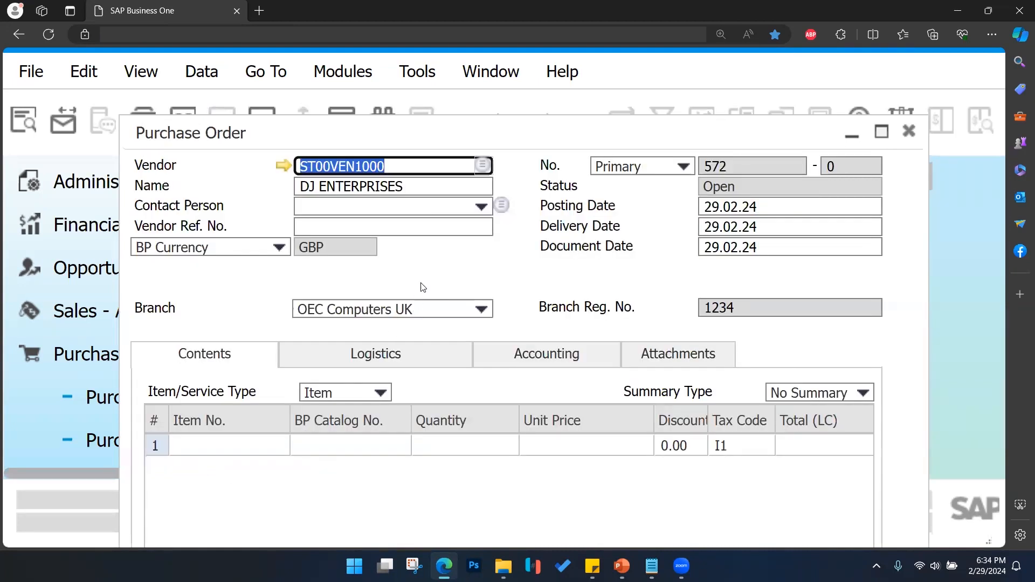
# Find items starting with ST00 and add both ST00ITM1000 (MOUSE) and ST00ITM1001 (KEYBOARD) to the order lines
pyautogui.moveTo(358, 127); pyautogui.dragTo(360, 110)
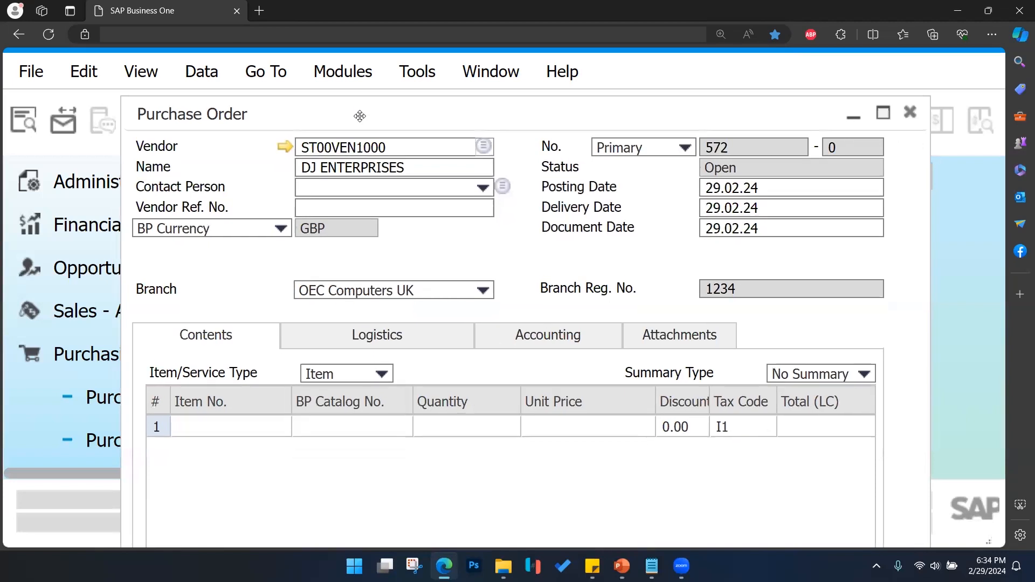
pyautogui.hotkey('ctrl', '-')
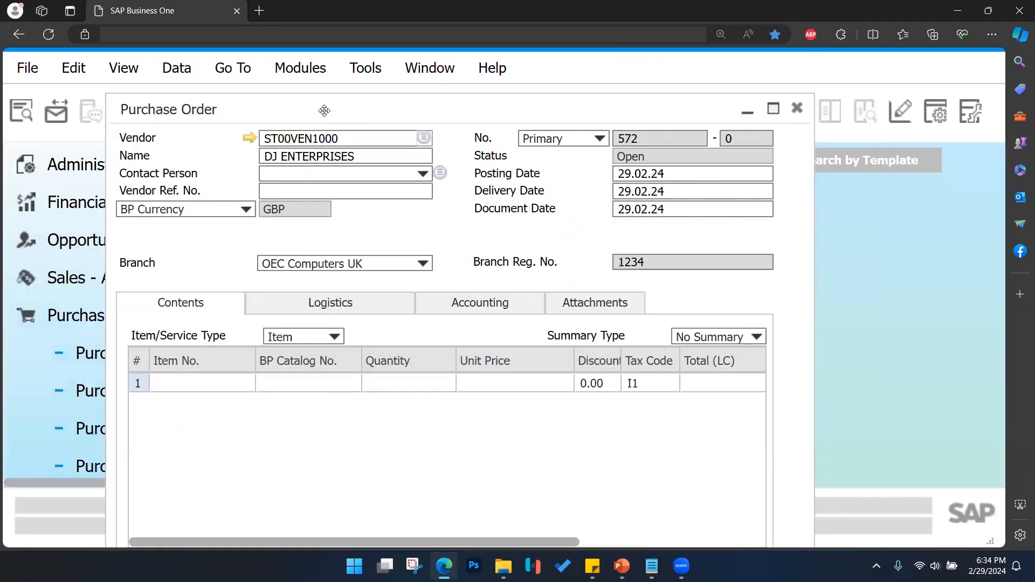
pyautogui.moveTo(324, 109); pyautogui.dragTo(328, 99)
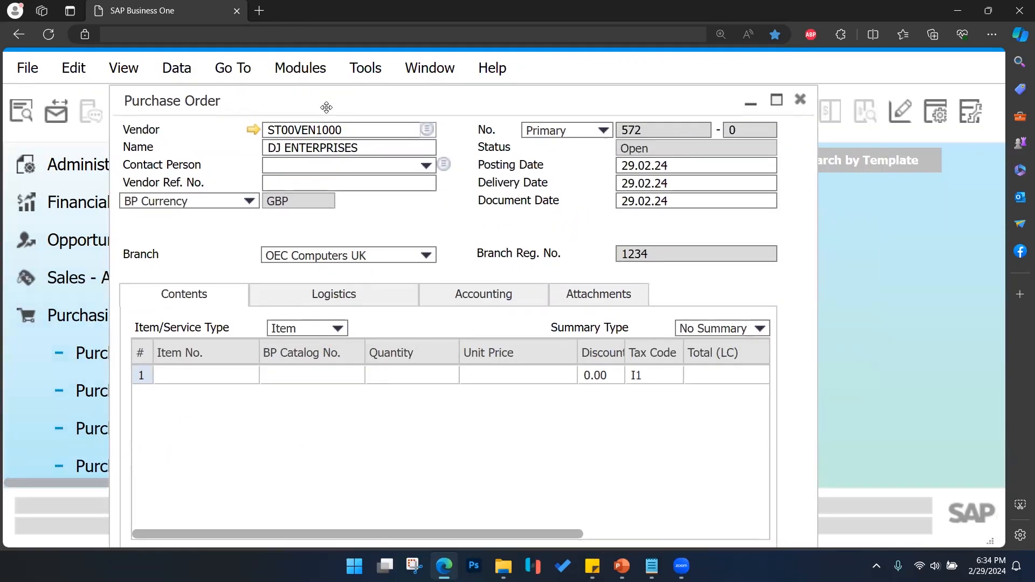
pyautogui.click(195, 378)
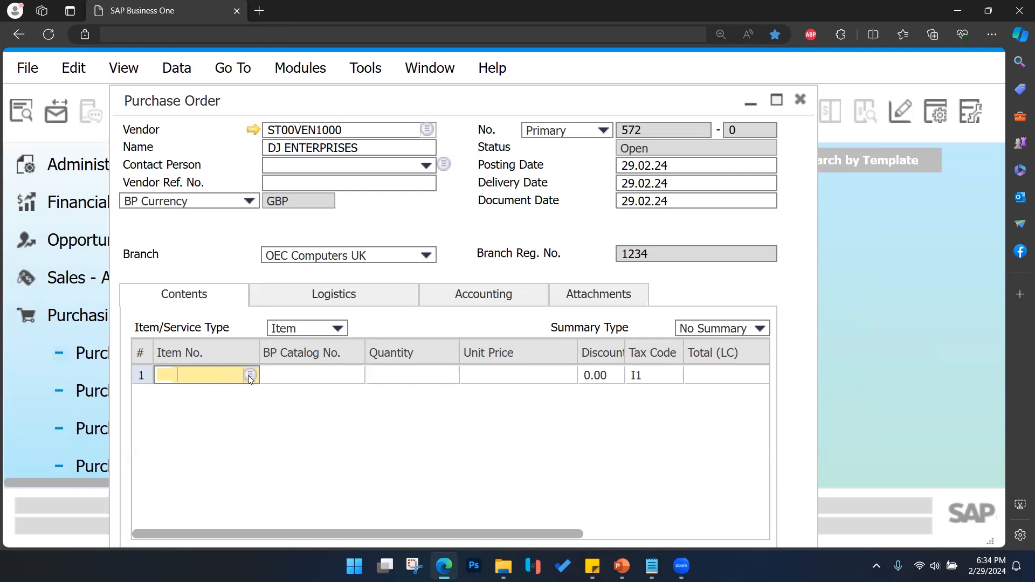
pyautogui.click(251, 376)
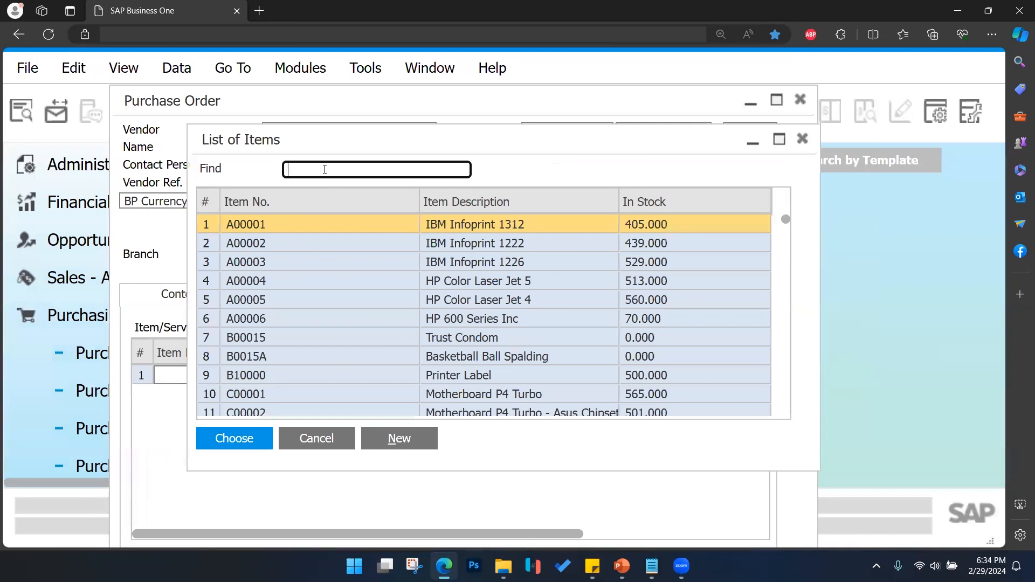
pyautogui.write('s')
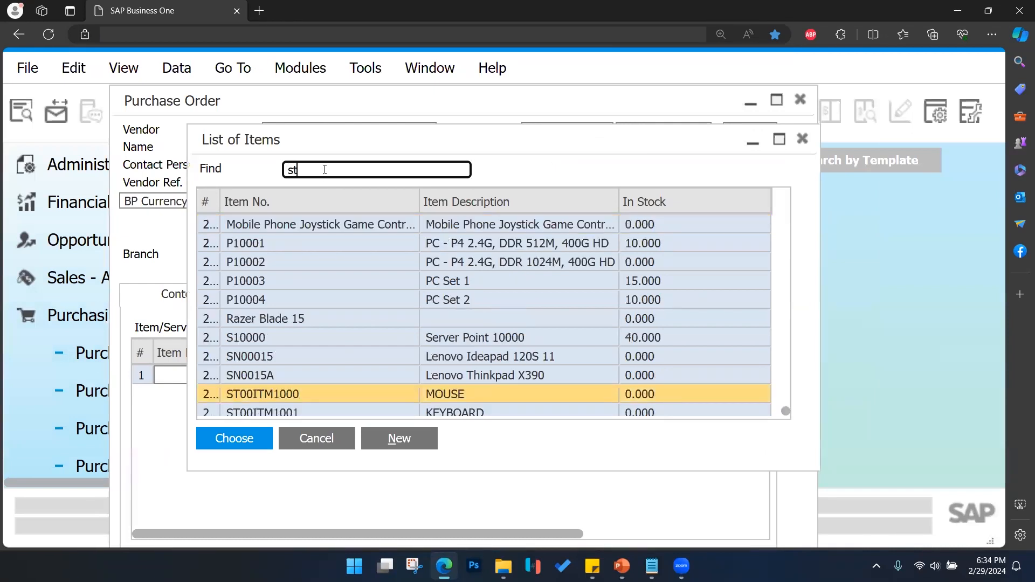
pyautogui.press('BackSpace')
pyautogui.write('ST00')
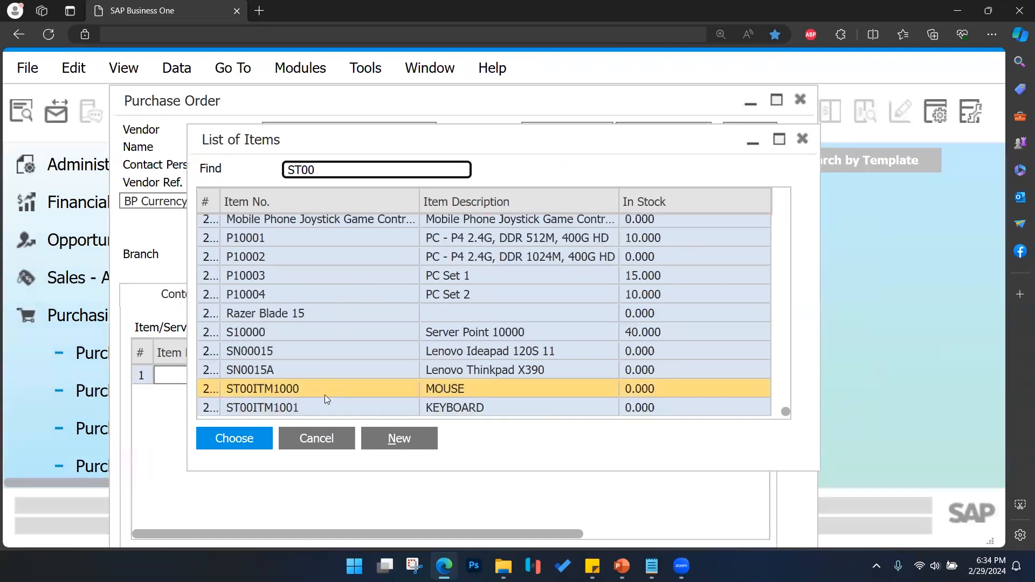
pyautogui.keyDown('ctrl'); pyautogui.click(286, 409); pyautogui.keyUp('ctrl')
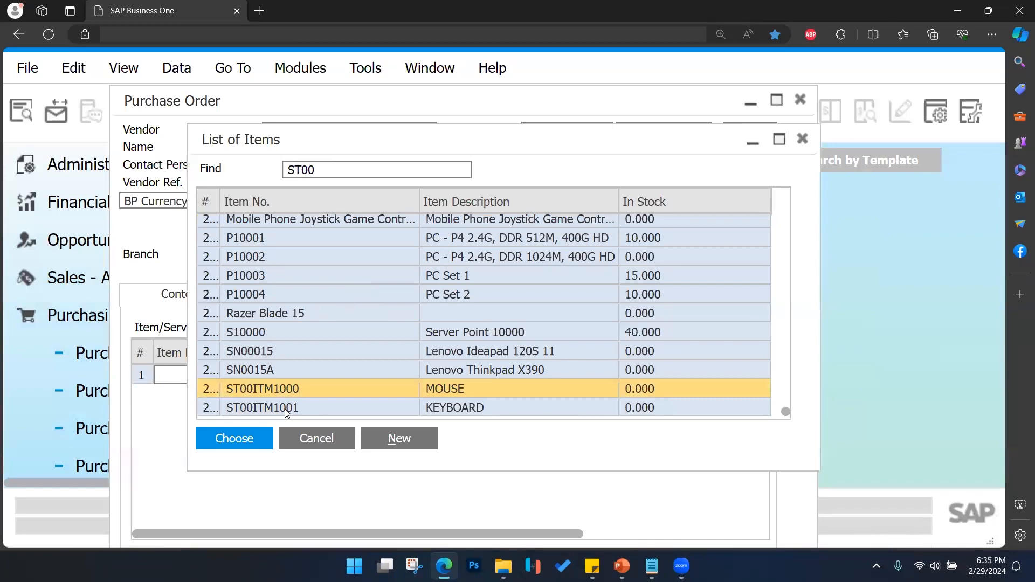
pyautogui.click(245, 441)
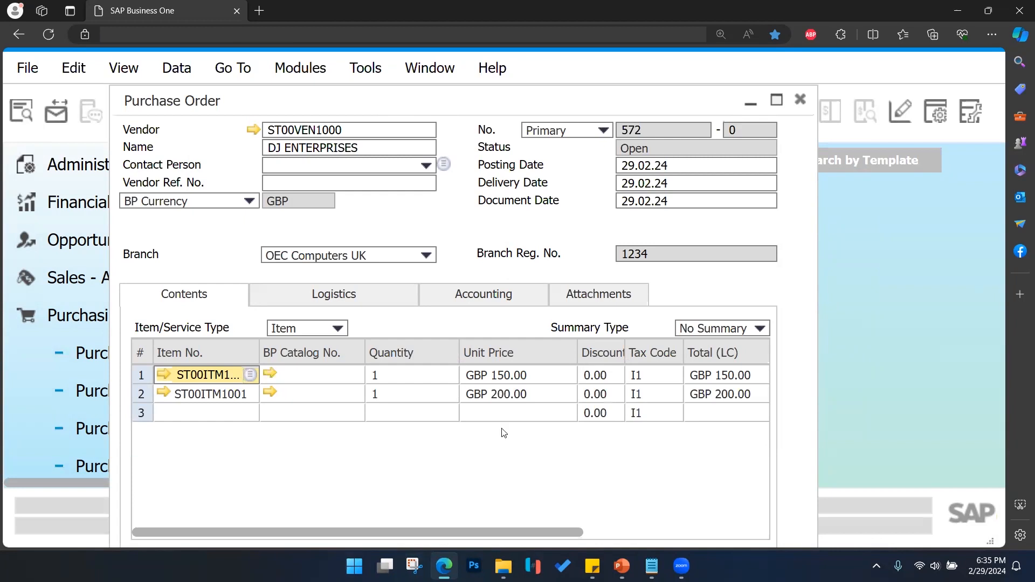
# Set the quantity to 10 for both the ST00ITM1000 and ST00ITM1001 lines
pyautogui.click(398, 380)
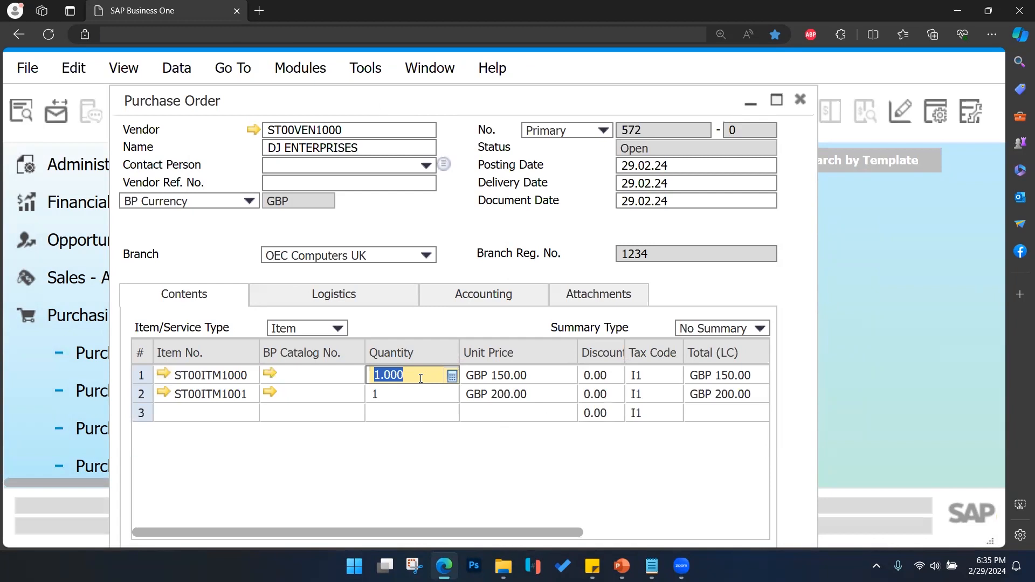
pyautogui.write('10')
pyautogui.click(395, 397)
pyautogui.write('10')
pyautogui.click(408, 453)
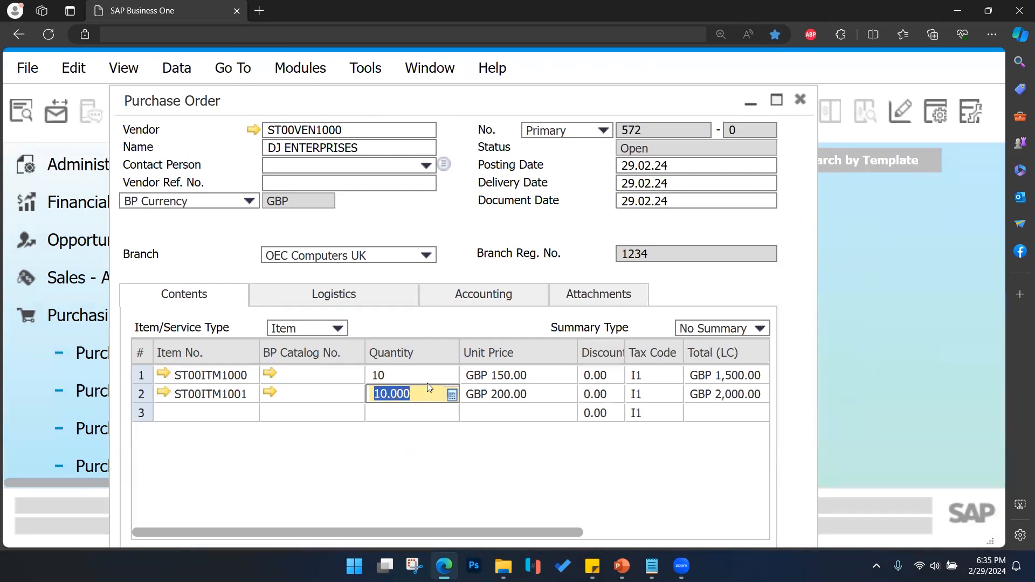
# Add the completed purchase order to the system and close the blank purchase order form
pyautogui.hotkey('ctrl', '-')
pyautogui.hotkey('ctrl', '-')
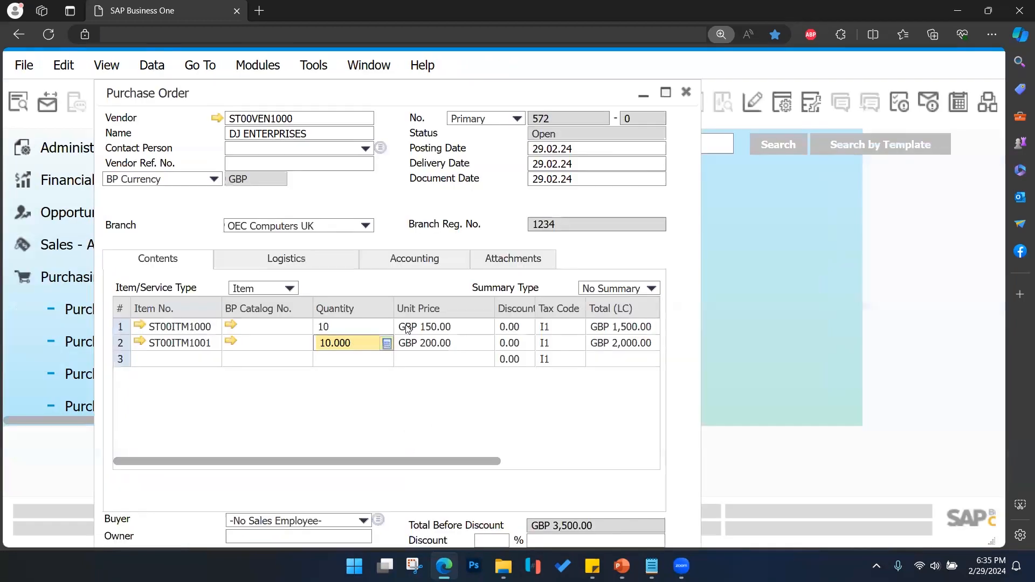
pyautogui.moveTo(328, 93); pyautogui.dragTo(443, 72)
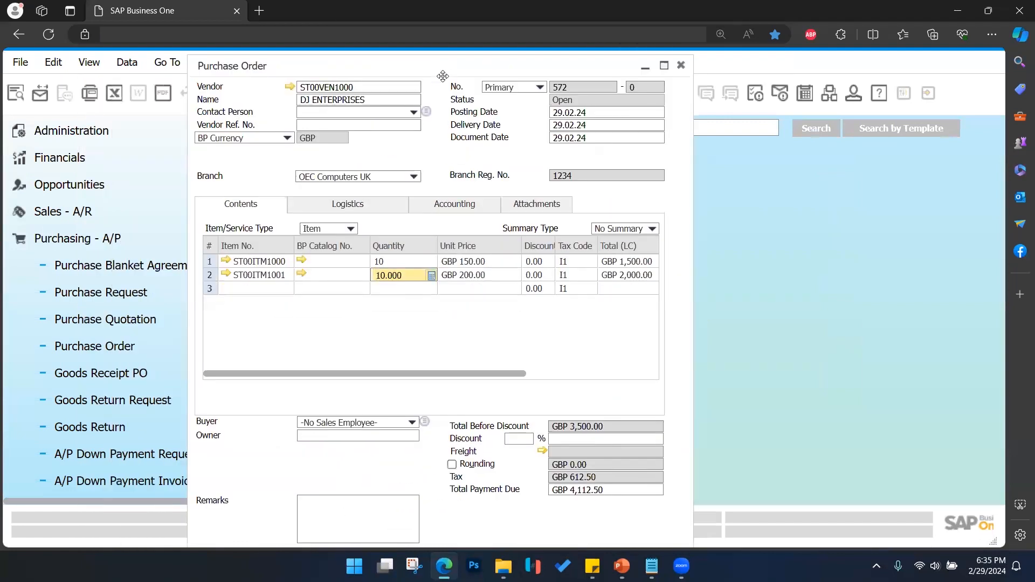
pyautogui.hotkey('ctrl', '-')
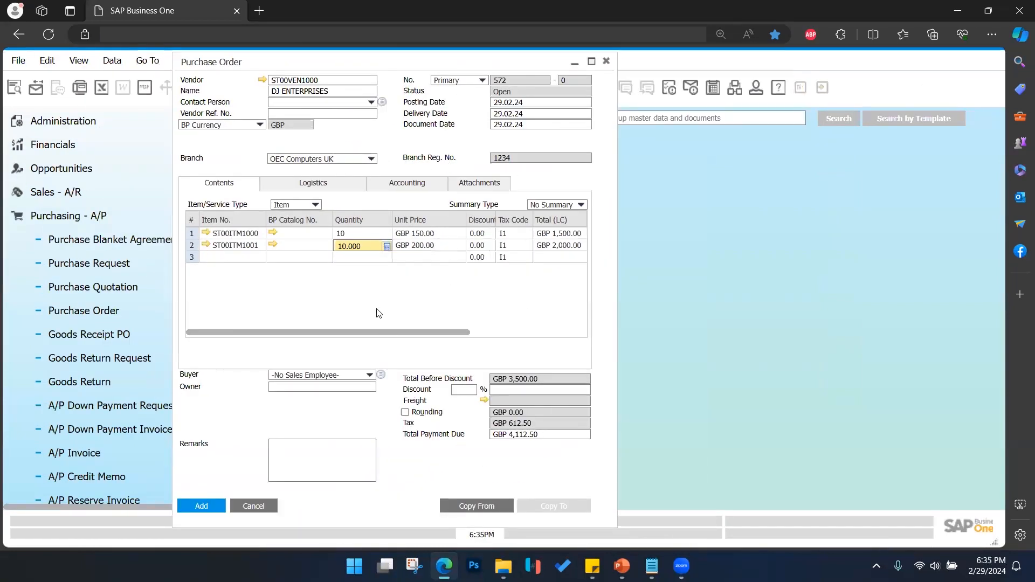
pyautogui.moveTo(362, 65); pyautogui.dragTo(463, 65)
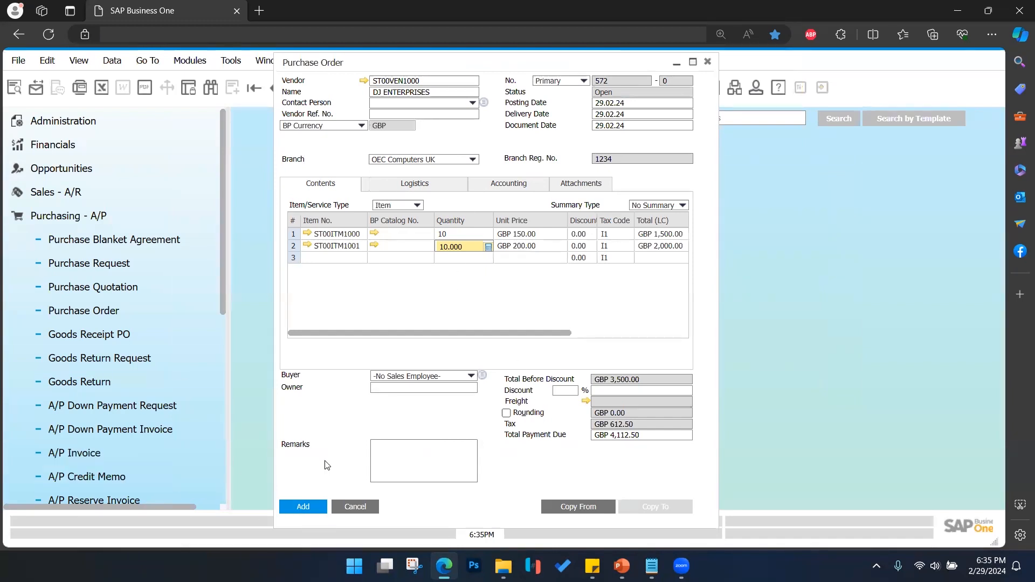
pyautogui.click(304, 508)
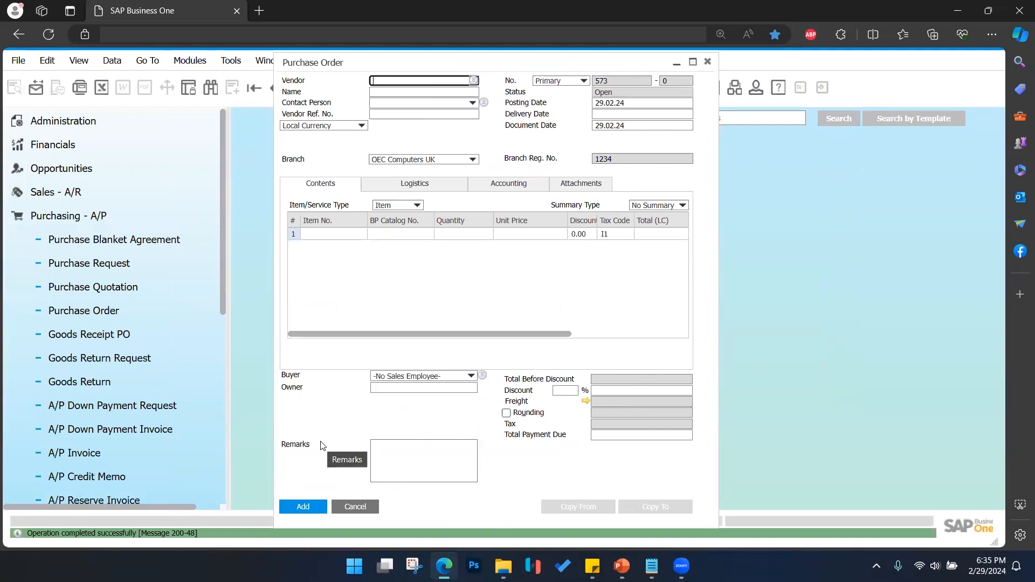
pyautogui.click(708, 63)
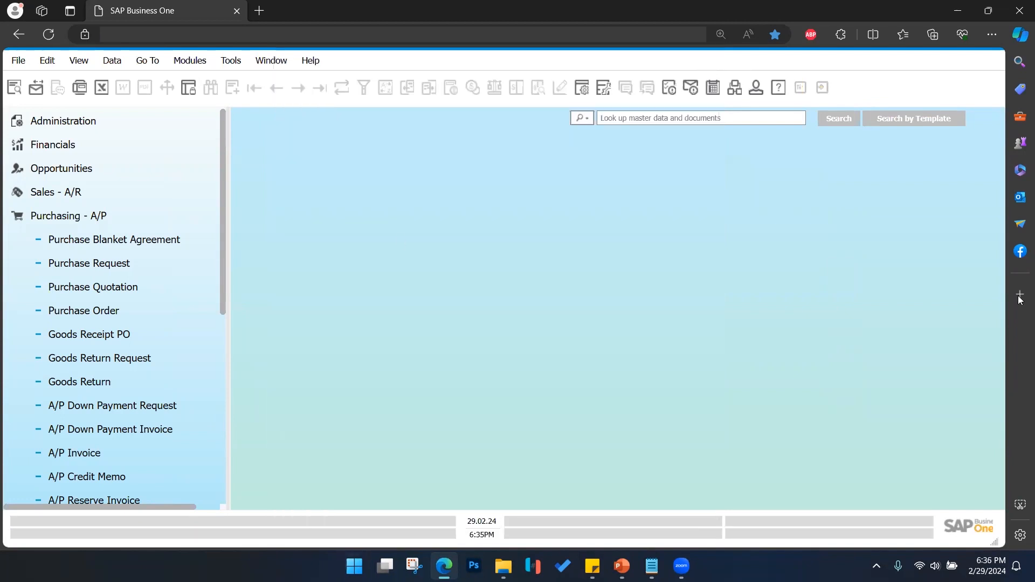
# Reopen the purchase order form and display the last recorded purchase order
pyautogui.click(121, 311)
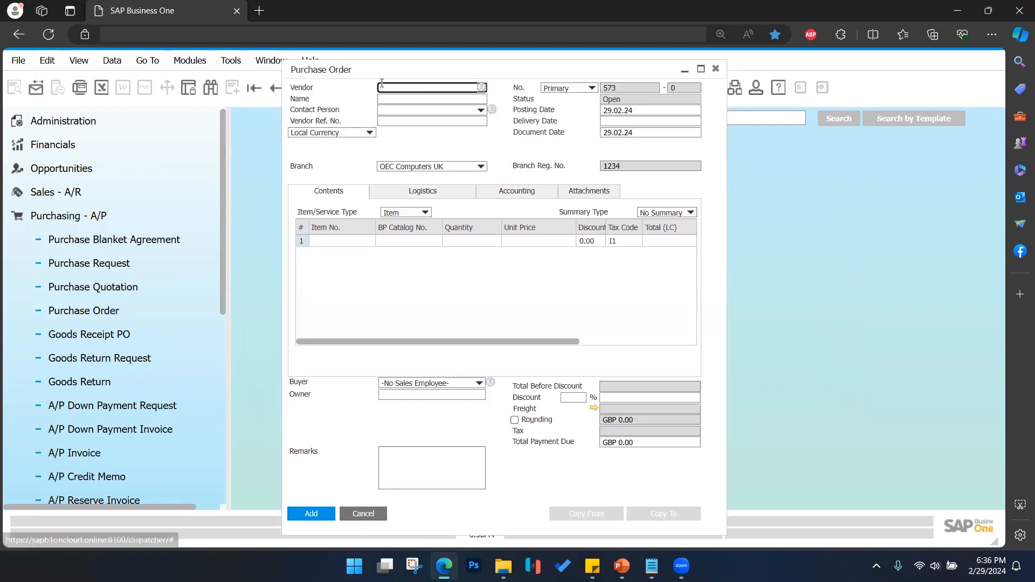
pyautogui.moveTo(390, 67); pyautogui.dragTo(456, 68)
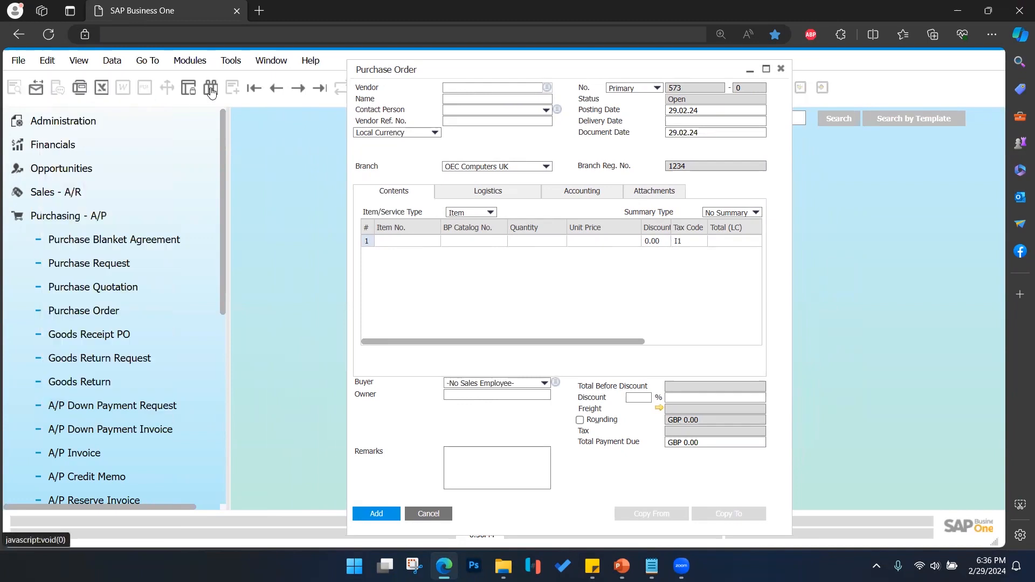
pyautogui.click(316, 95)
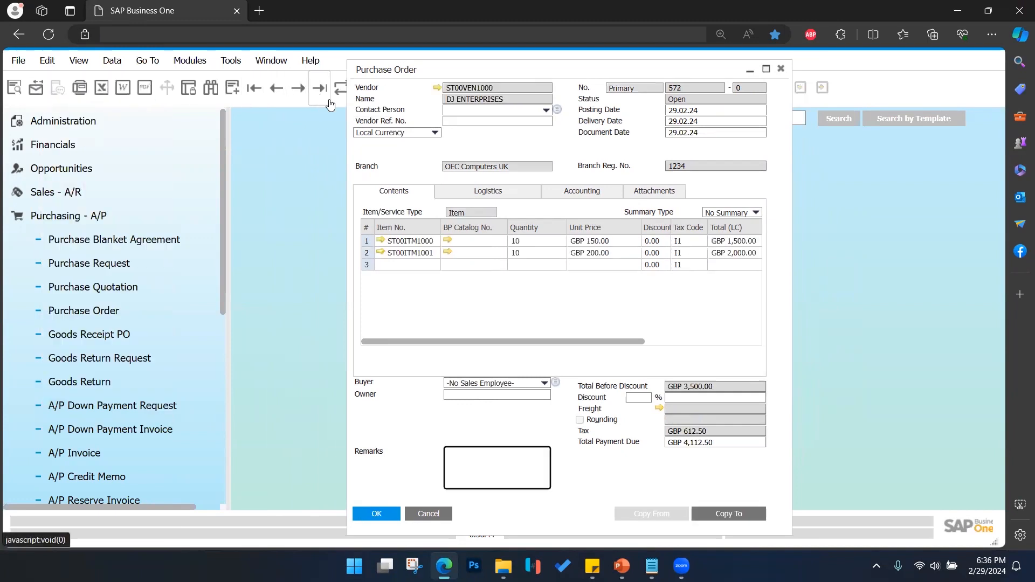
pyautogui.moveTo(468, 70); pyautogui.dragTo(397, 69)
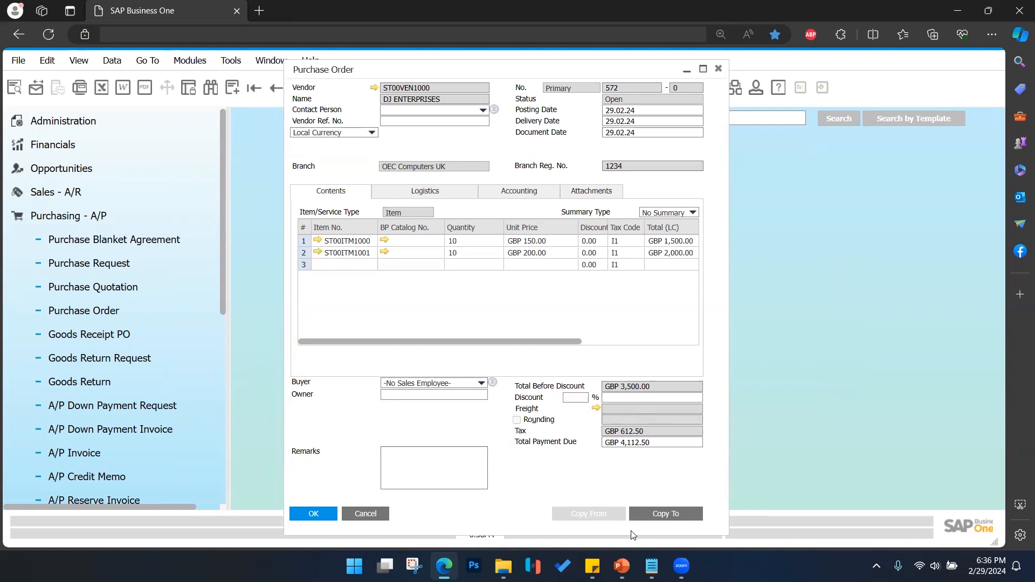
# Copy the displayed purchase order to a Goods Receipt PO
pyautogui.click(675, 515)
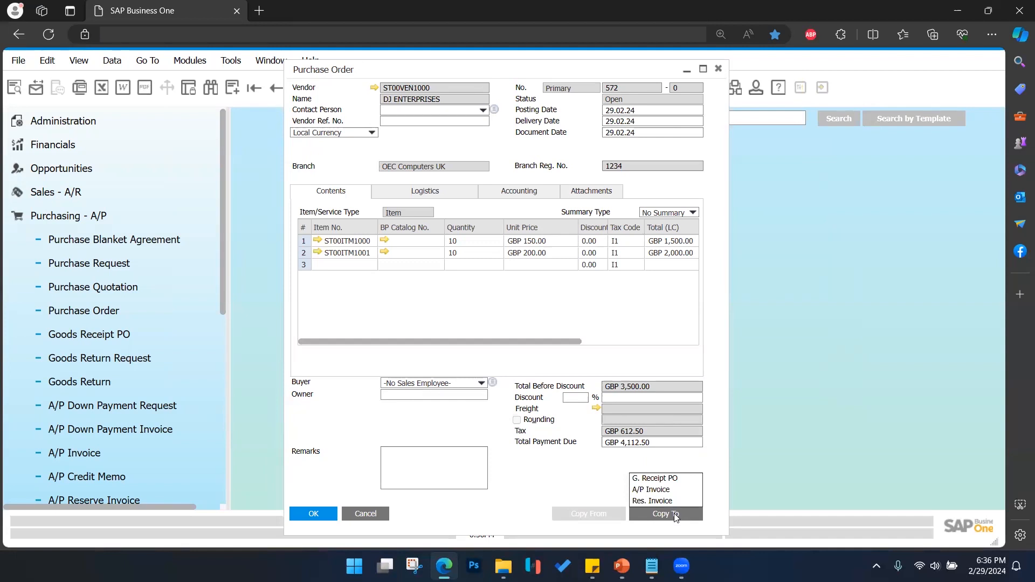
pyautogui.click(656, 480)
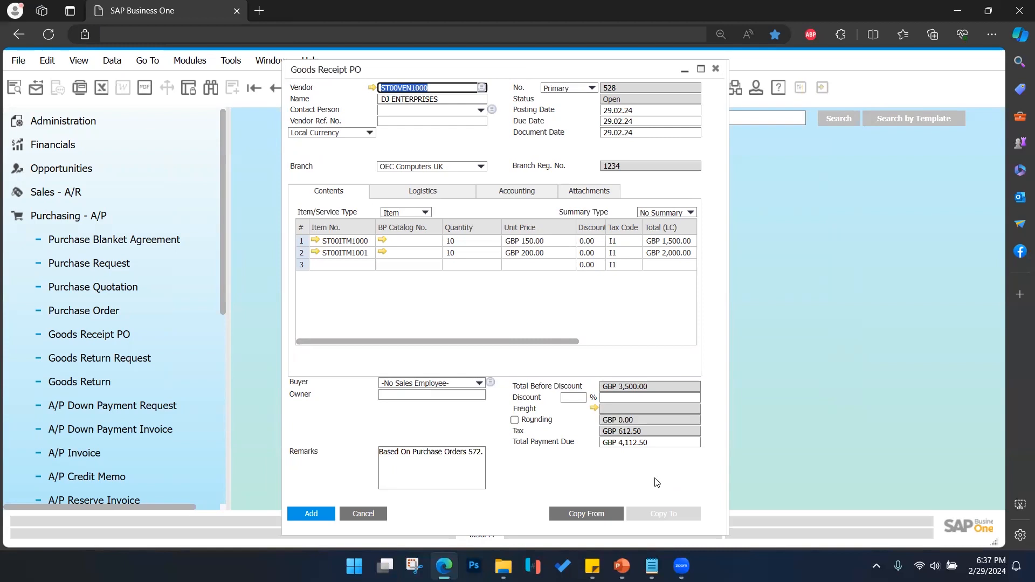
pyautogui.click(441, 142)
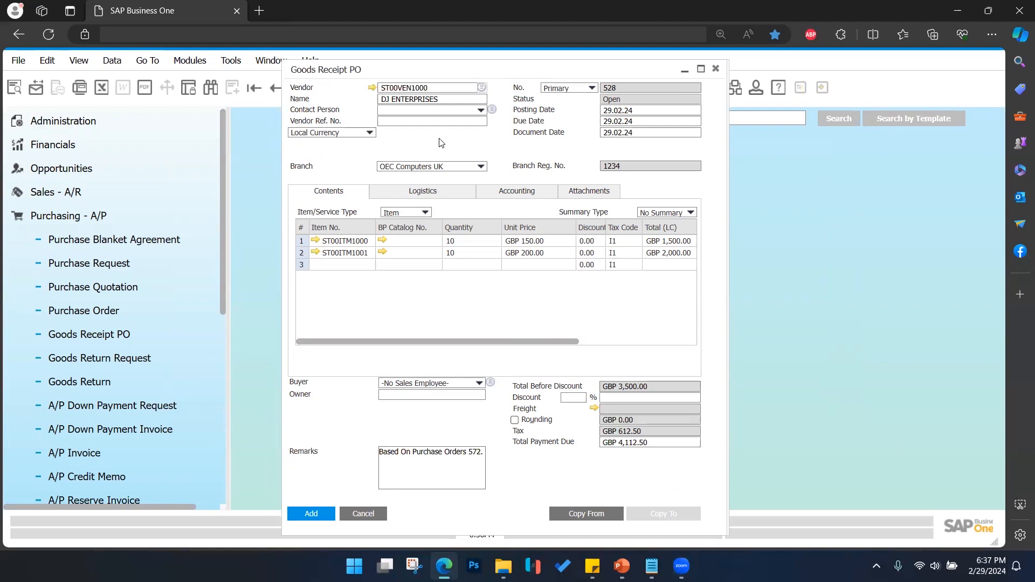
# Add the Goods Receipt PO, accepting that it cannot be changed, and close the receipt and purchase order forms
pyautogui.click(315, 514)
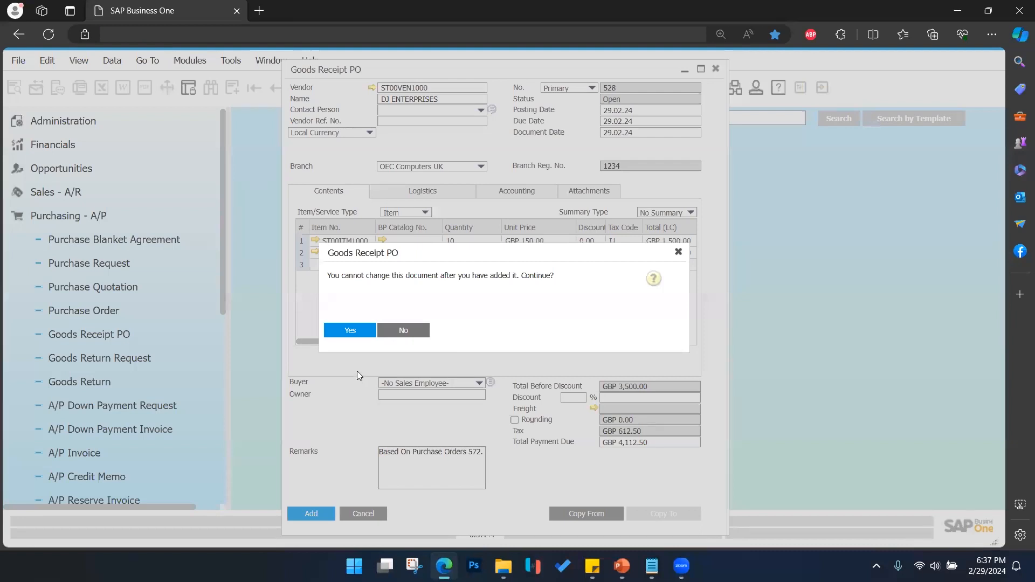
pyautogui.click(350, 331)
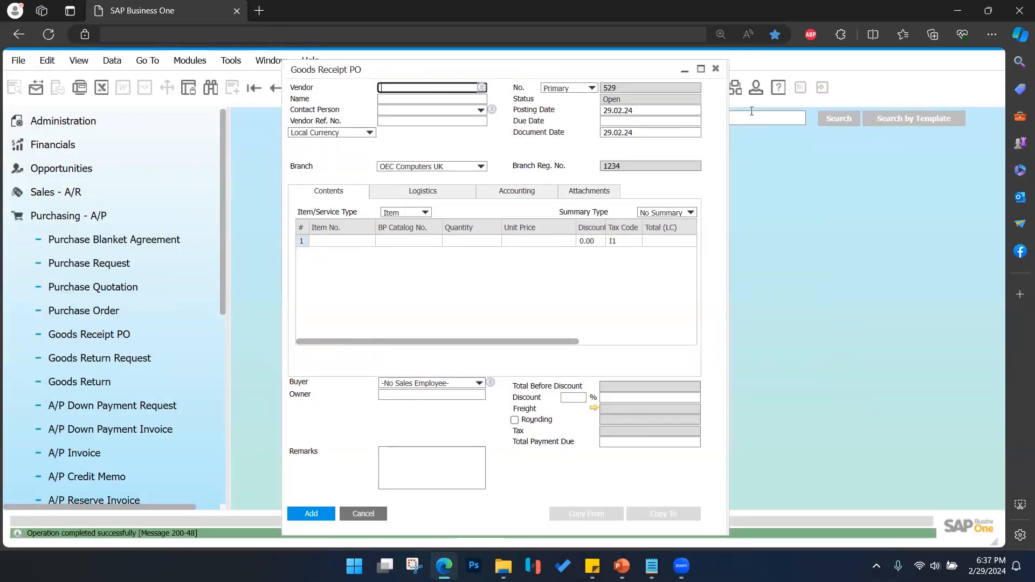
pyautogui.click(716, 69)
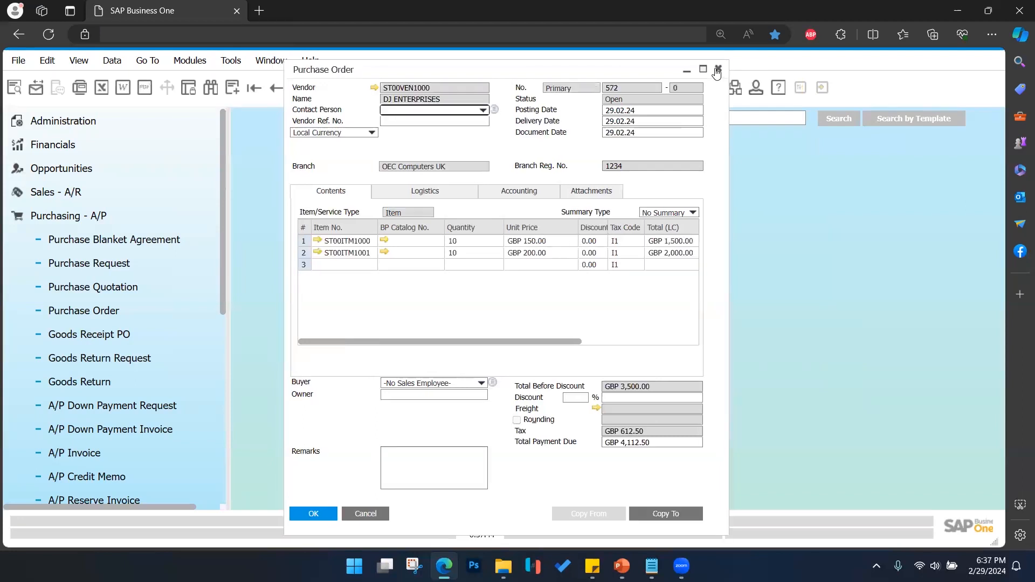
pyautogui.click(717, 71)
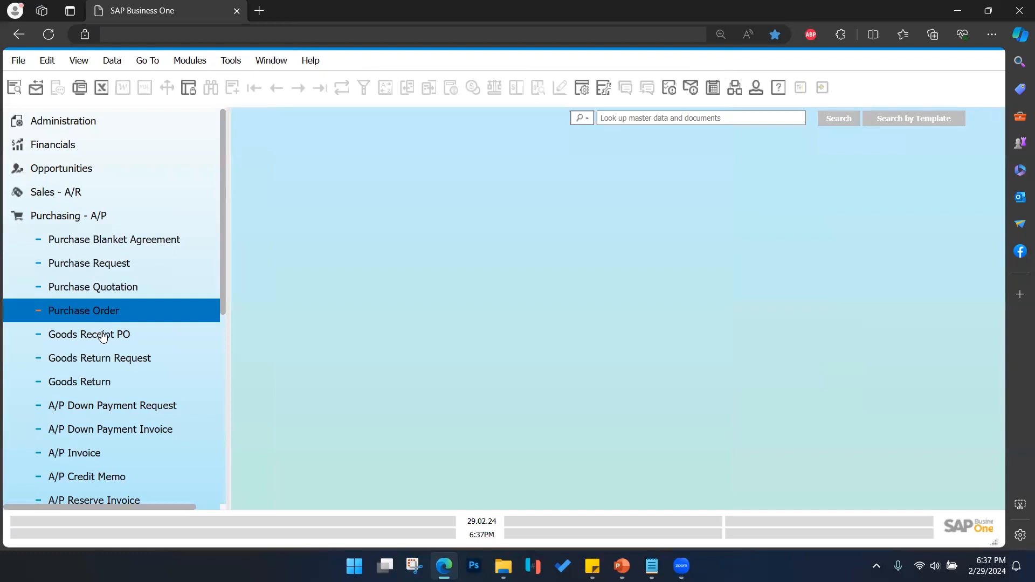
# Display the last recorded Goods Receipt PO for DJ ENTERPRISES and copy it to an A/P Invoice
pyautogui.scroll(-2, 100, 346)
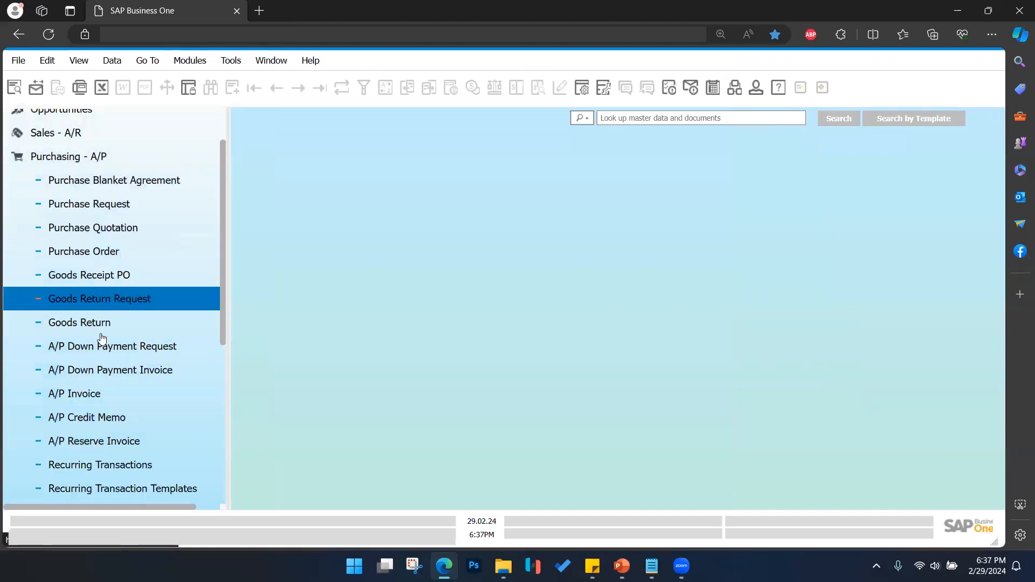
pyautogui.click(125, 278)
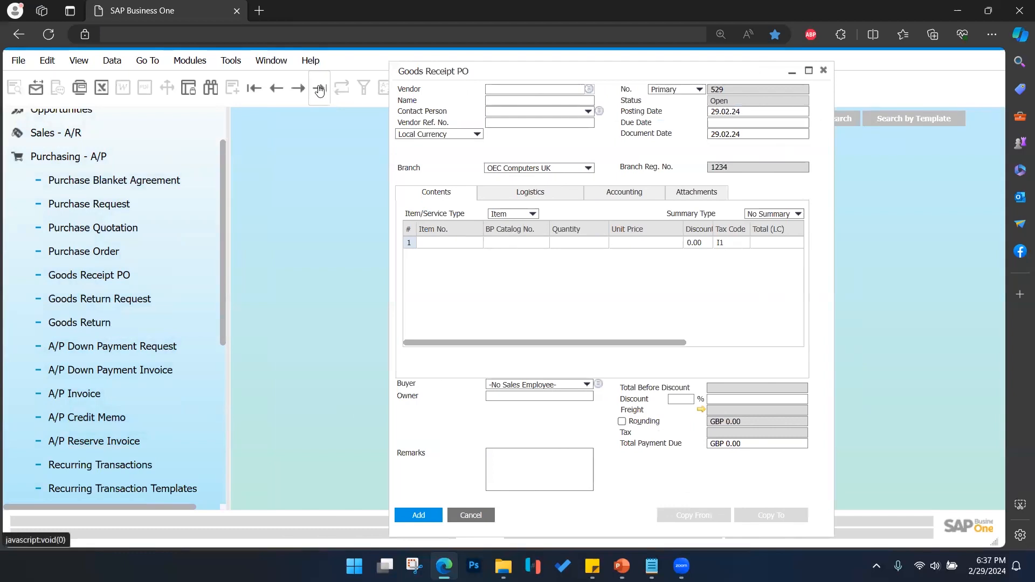
pyautogui.click(319, 91)
pyautogui.moveTo(545, 71); pyautogui.dragTo(474, 71)
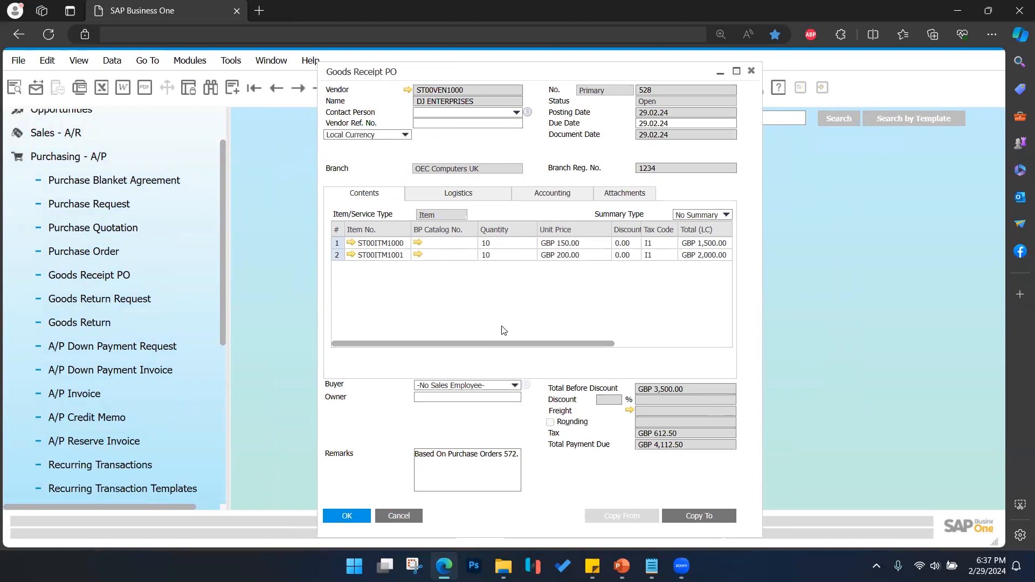
pyautogui.click(703, 514)
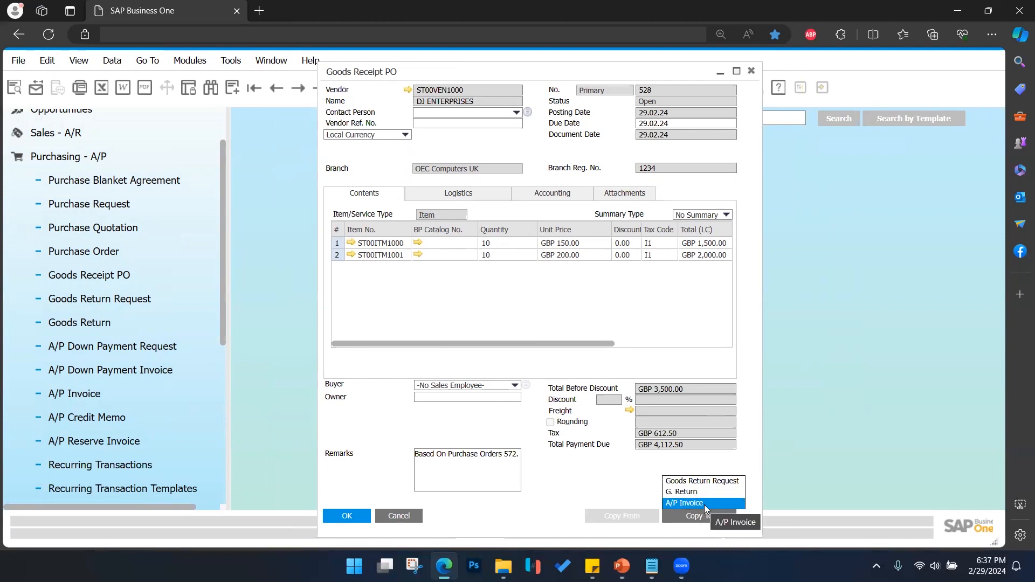
pyautogui.click(704, 505)
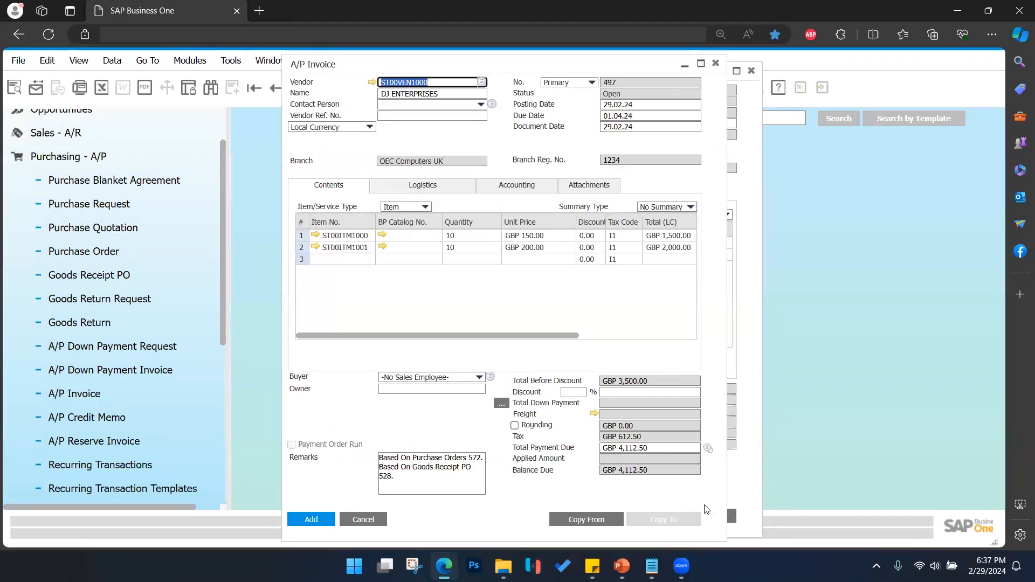
# Examine the full remarks of the A/P Invoice for its base documents, leaving the text unedited
pyautogui.click(495, 143)
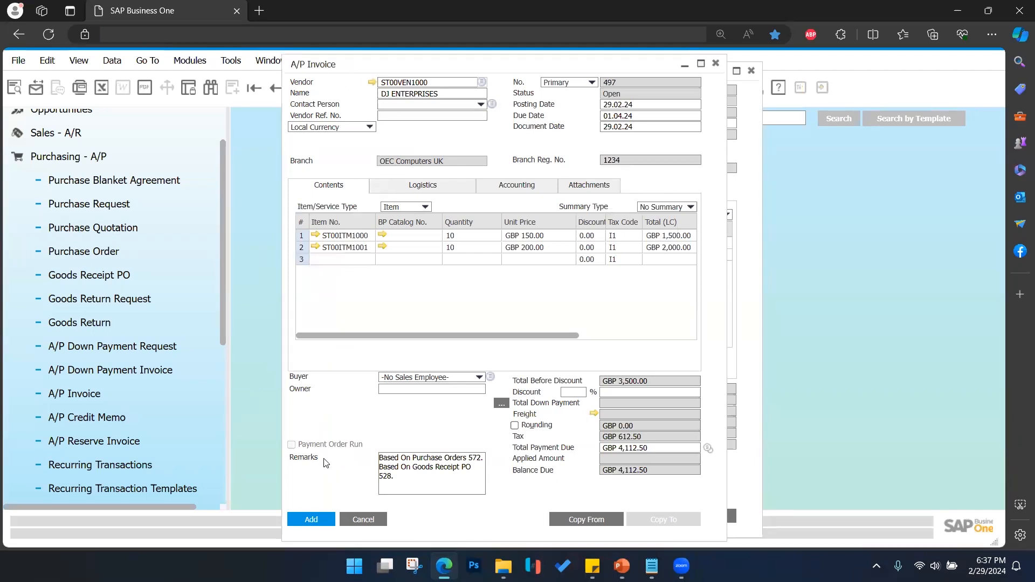
pyautogui.moveTo(380, 458); pyautogui.dragTo(439, 485)
pyautogui.doubleClick(438, 484)
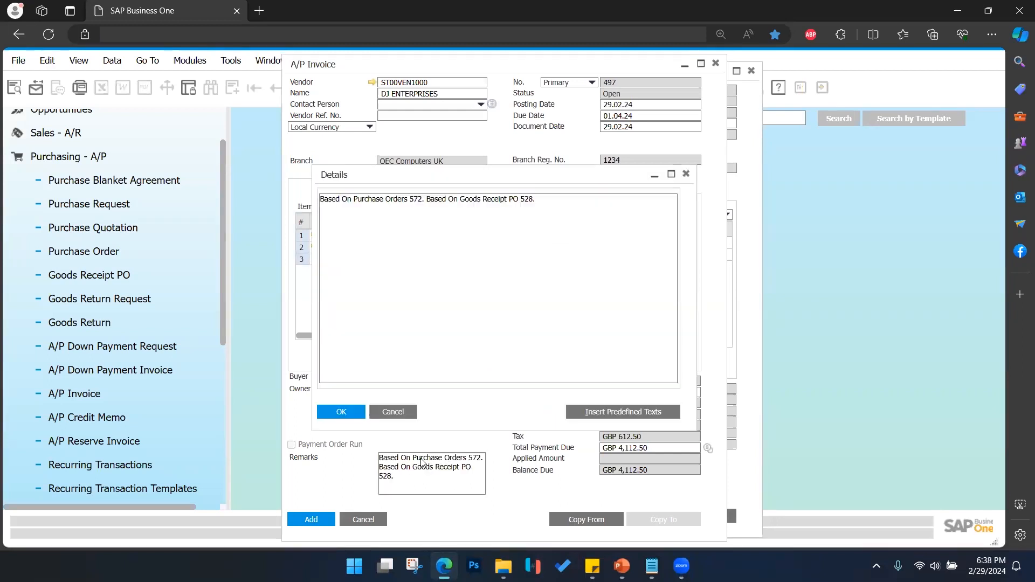
pyautogui.click(401, 411)
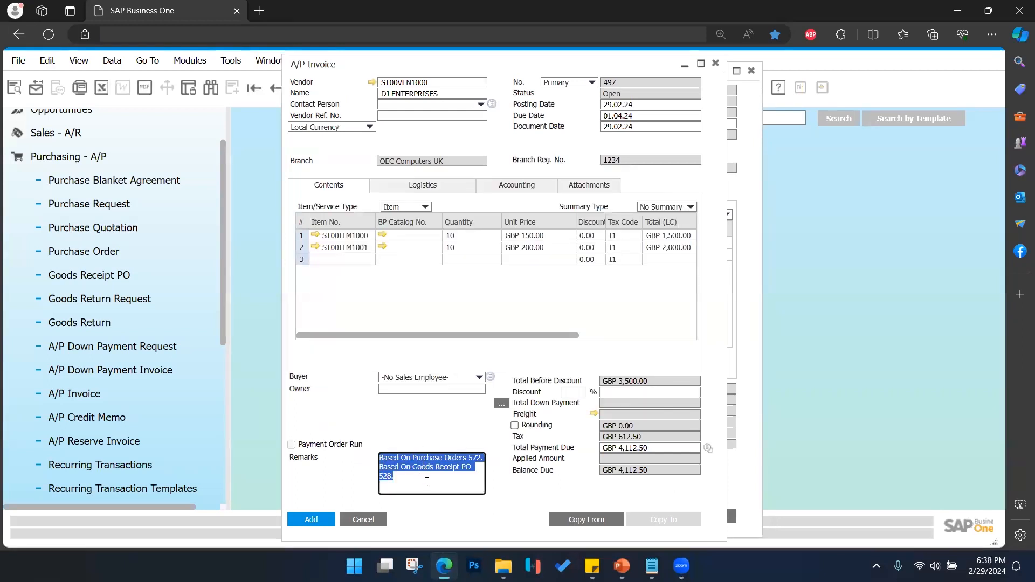
pyautogui.click(425, 476)
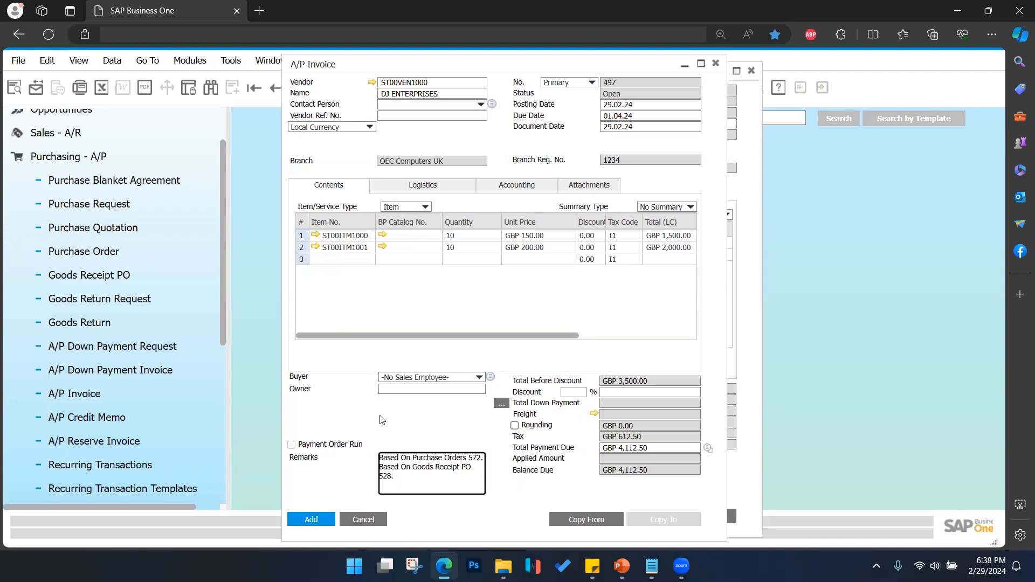
# Add the A/P Invoice, accepting that it cannot be changed, and close the invoice and Goods Receipt PO forms
pyautogui.click(317, 521)
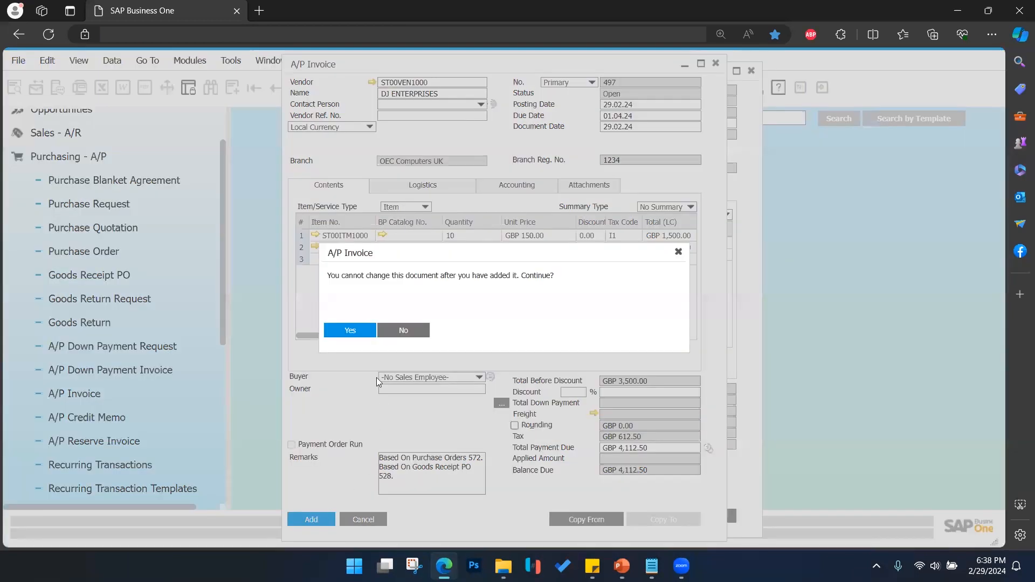
pyautogui.click(352, 331)
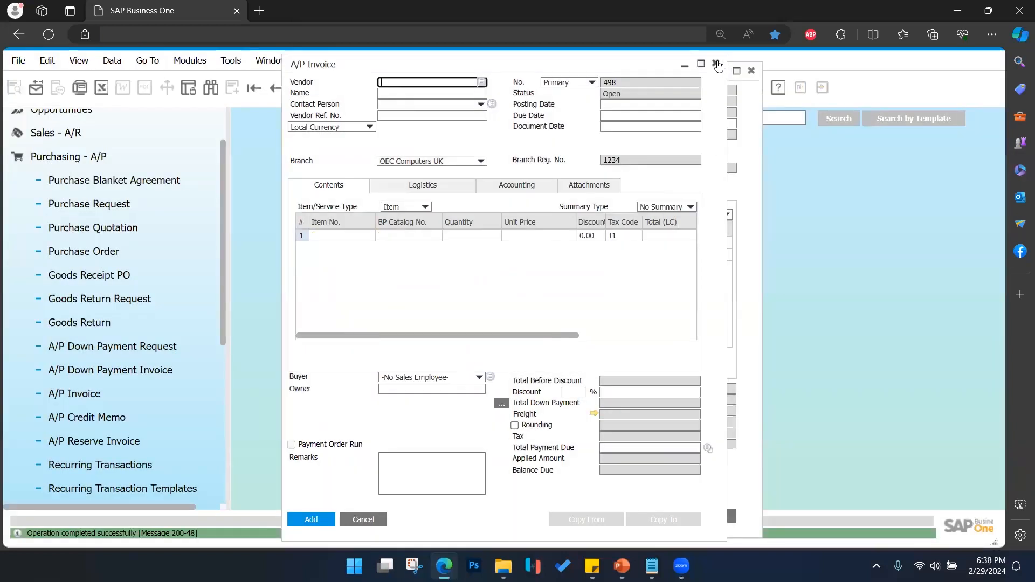
pyautogui.click(716, 63)
pyautogui.click(752, 70)
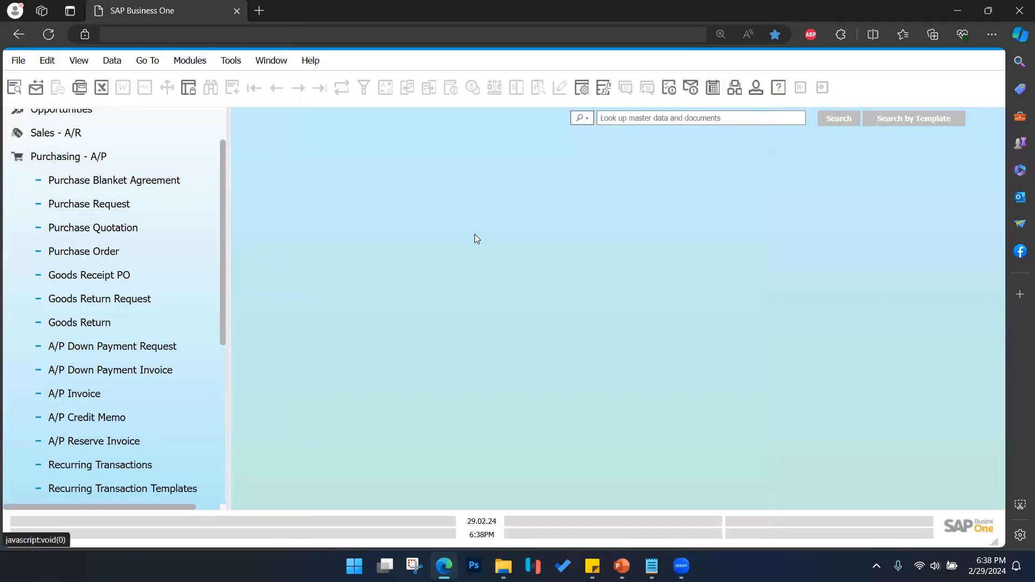
# Collapse the Purchasing module and open a new Outgoing Payments form from Banking
pyautogui.click(104, 156)
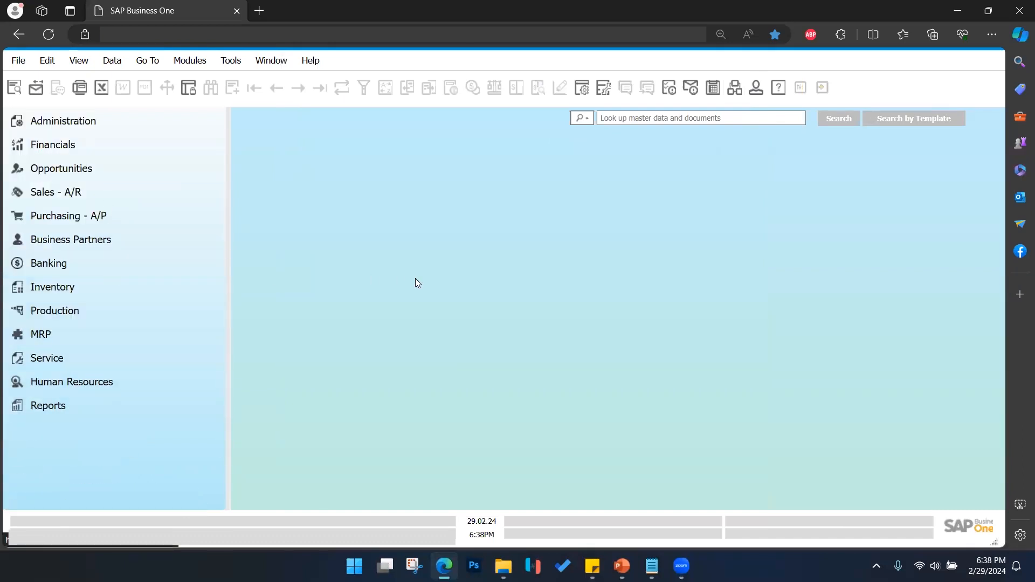
pyautogui.click(72, 264)
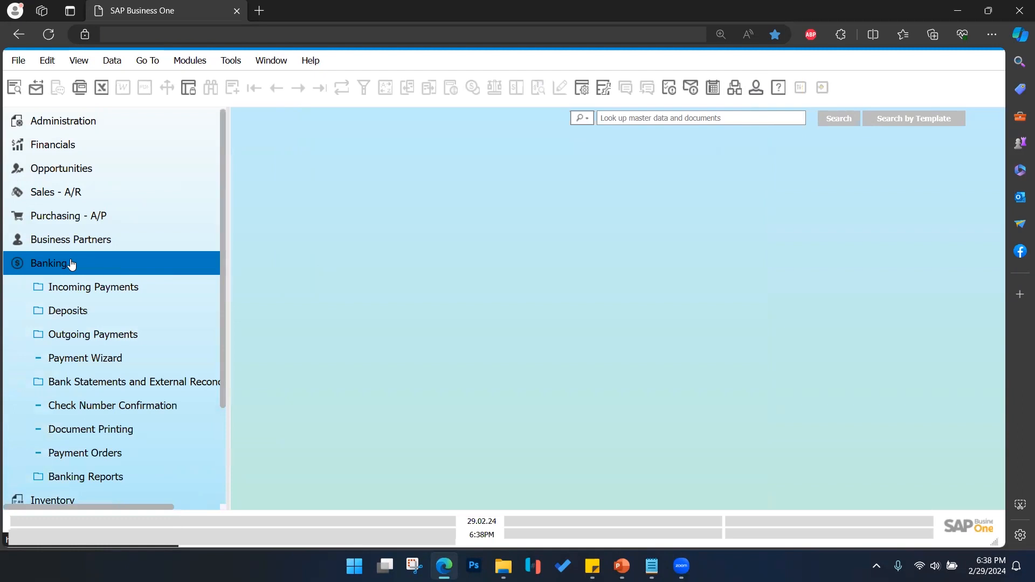
pyautogui.click(108, 339)
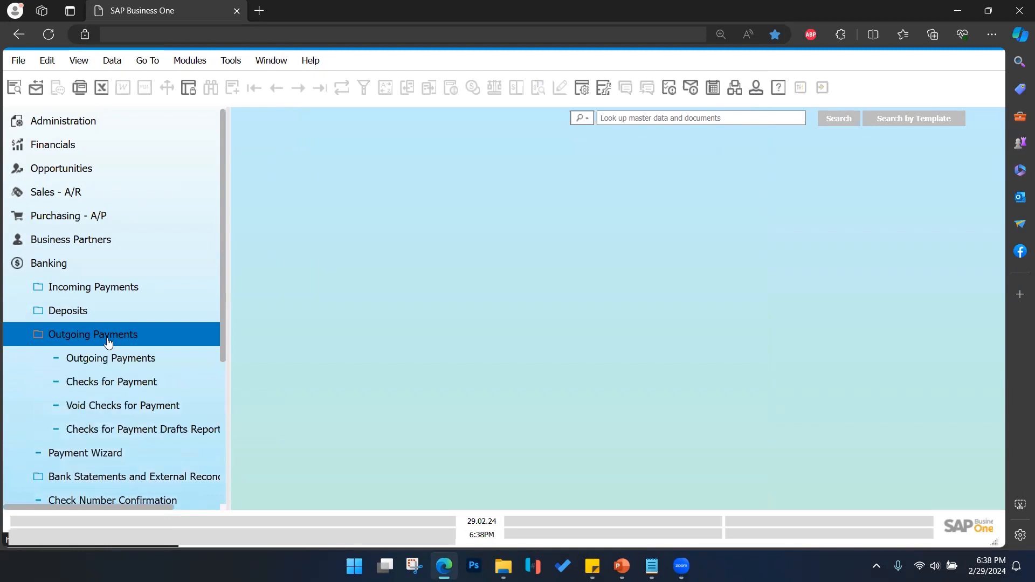
pyautogui.click(134, 361)
pyautogui.moveTo(401, 101); pyautogui.dragTo(433, 106)
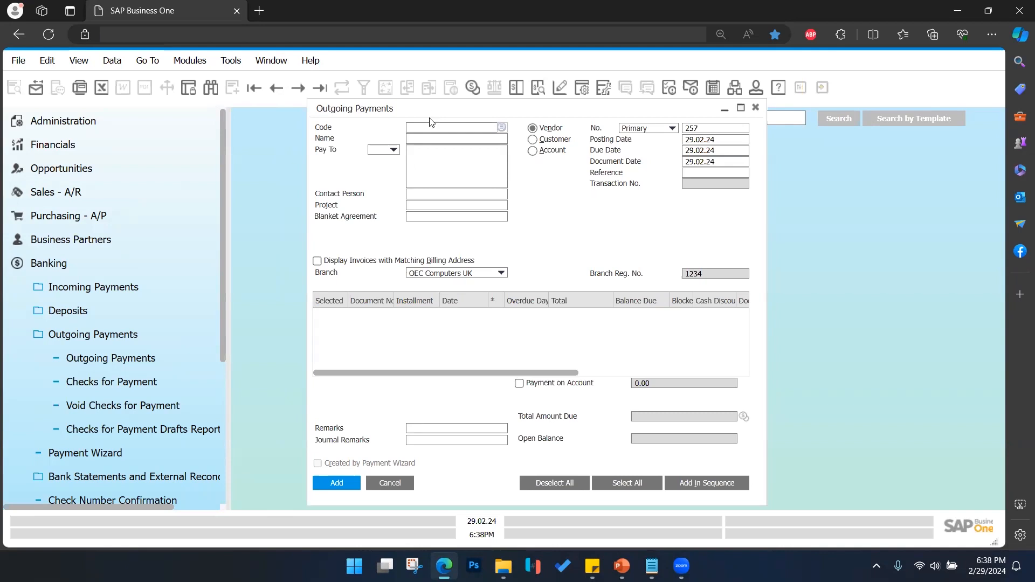
# Choose DJ ENTERPRISES from the business partner list as the vendor of the outgoing payment
pyautogui.hotkey('ctrl', '+')
pyautogui.hotkey('ctrl', '+')
pyautogui.hotkey('ctrl', '+')
pyautogui.hotkey('ctrl', '+')
pyautogui.moveTo(685, 150); pyautogui.dragTo(415, 150)
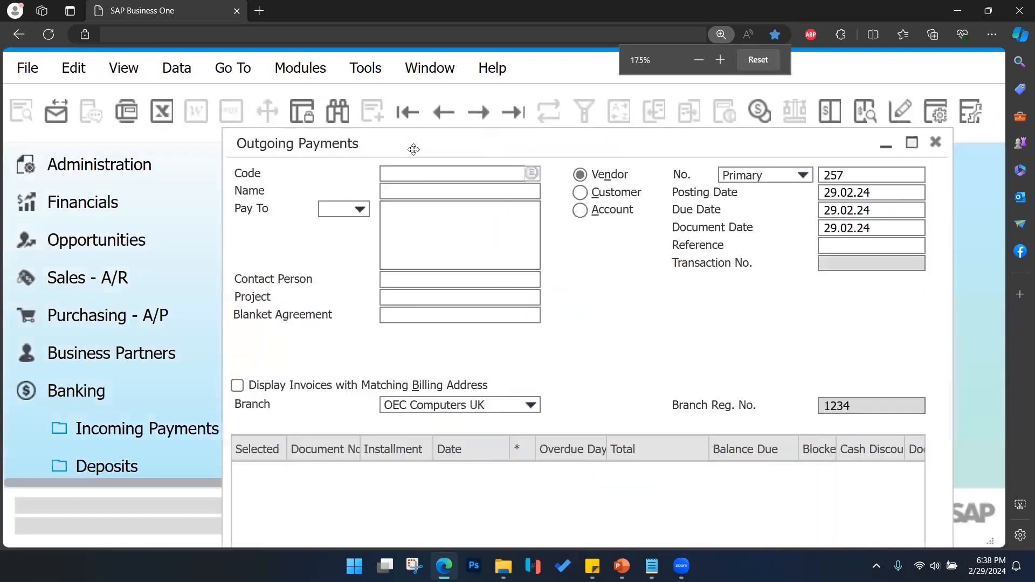
pyautogui.click(529, 174)
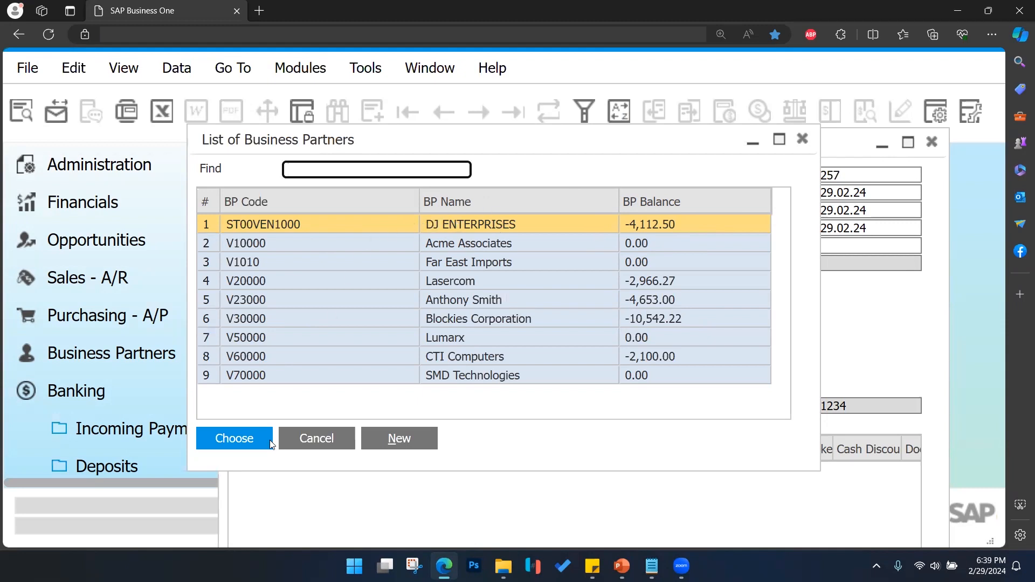
pyautogui.click(240, 442)
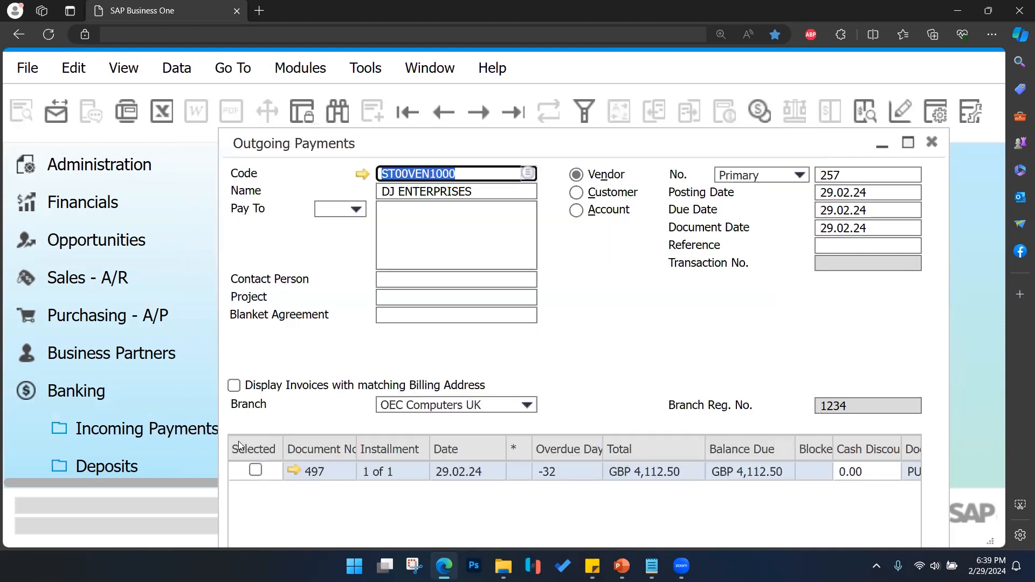
pyautogui.moveTo(435, 137); pyautogui.dragTo(420, 99)
pyautogui.moveTo(525, 104); pyautogui.dragTo(522, 77)
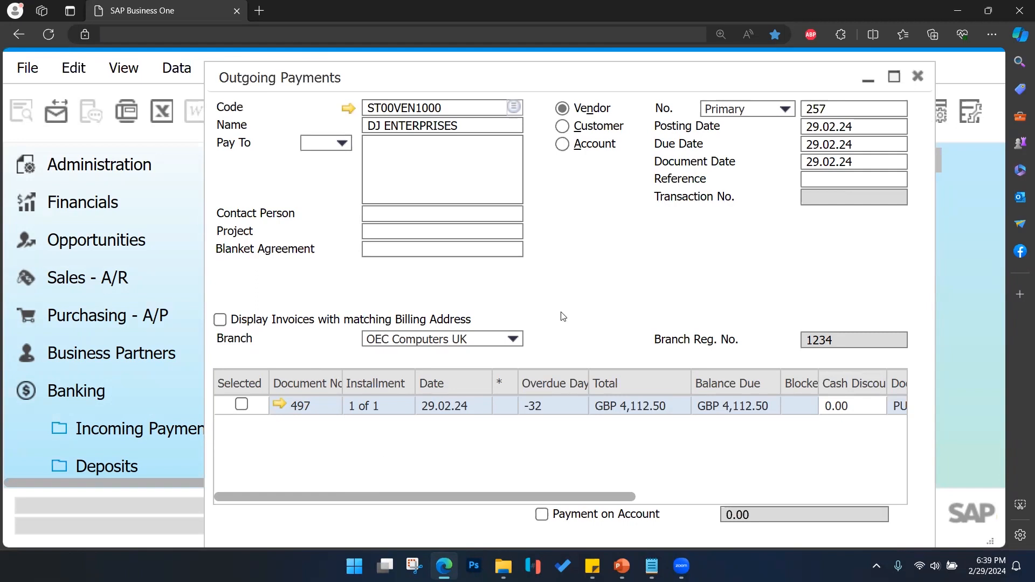
# Mark the vendor's open invoice dated 29.02.24 for inclusion in the outgoing payment
pyautogui.click(242, 405)
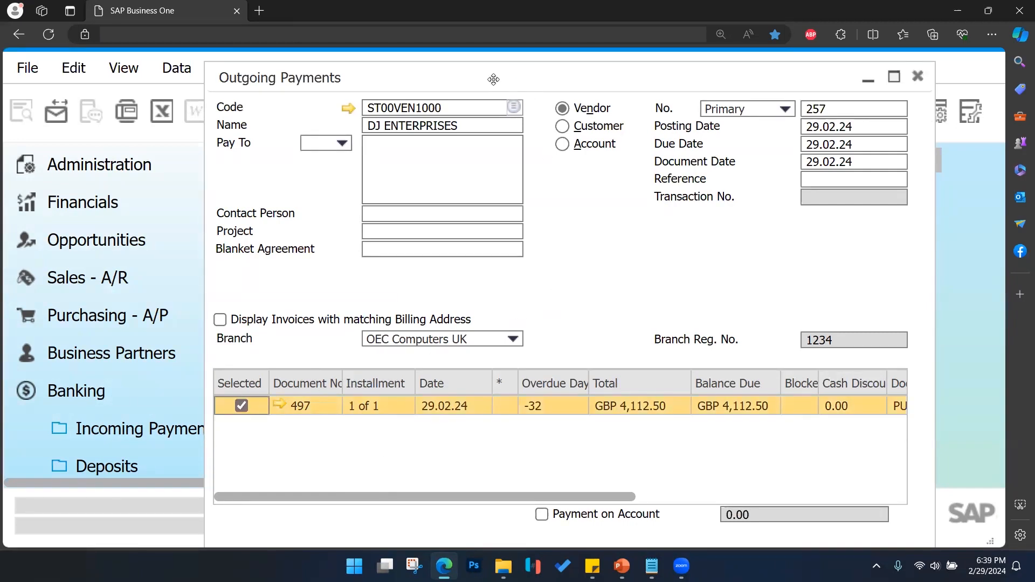
pyautogui.hotkey('ctrl', '-')
pyautogui.hotkey('ctrl', '-')
pyautogui.moveTo(396, 73); pyautogui.dragTo(523, 121)
pyautogui.hotkey('ctrl', '-')
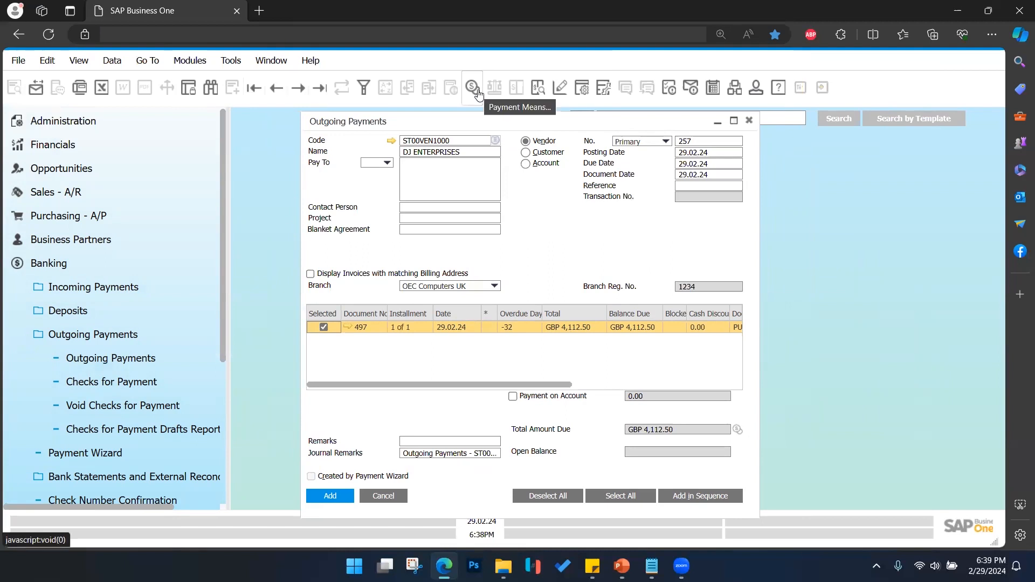
# Open the payment means for the outgoing payment and assign Petty Cash as the cash G/L account
pyautogui.rightClick(530, 261)
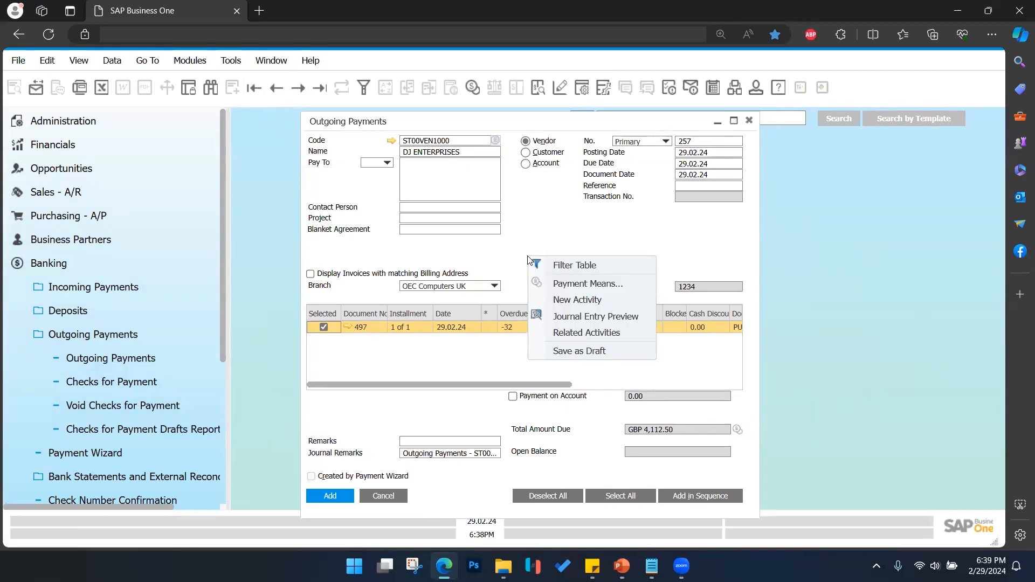
pyautogui.click(574, 285)
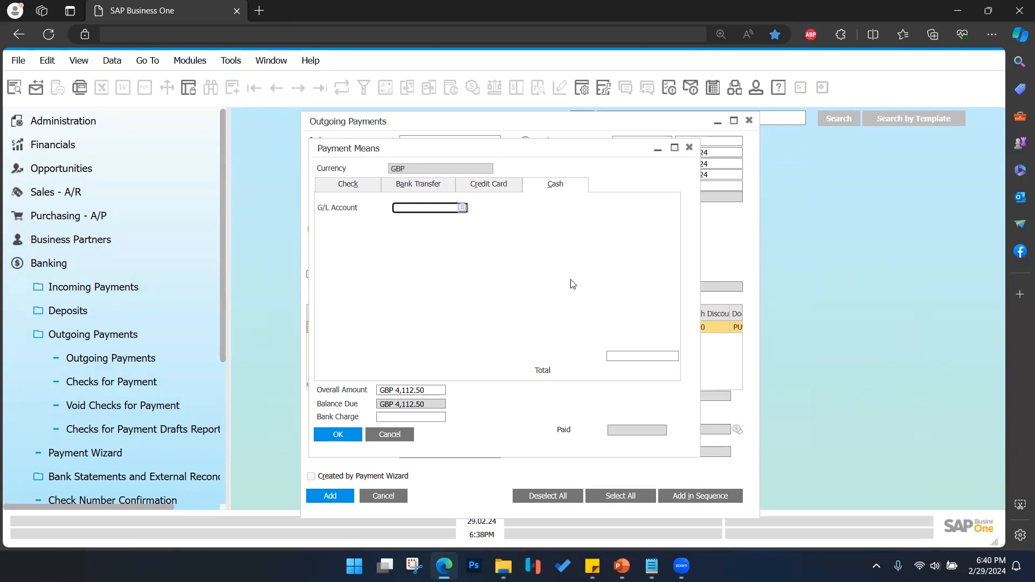
pyautogui.click(463, 208)
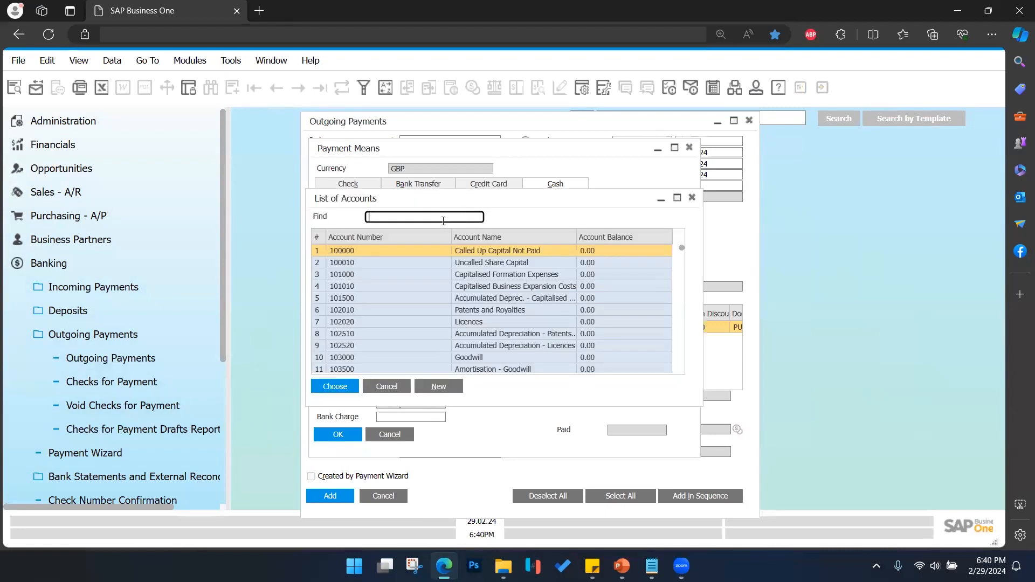
pyautogui.write('160000')
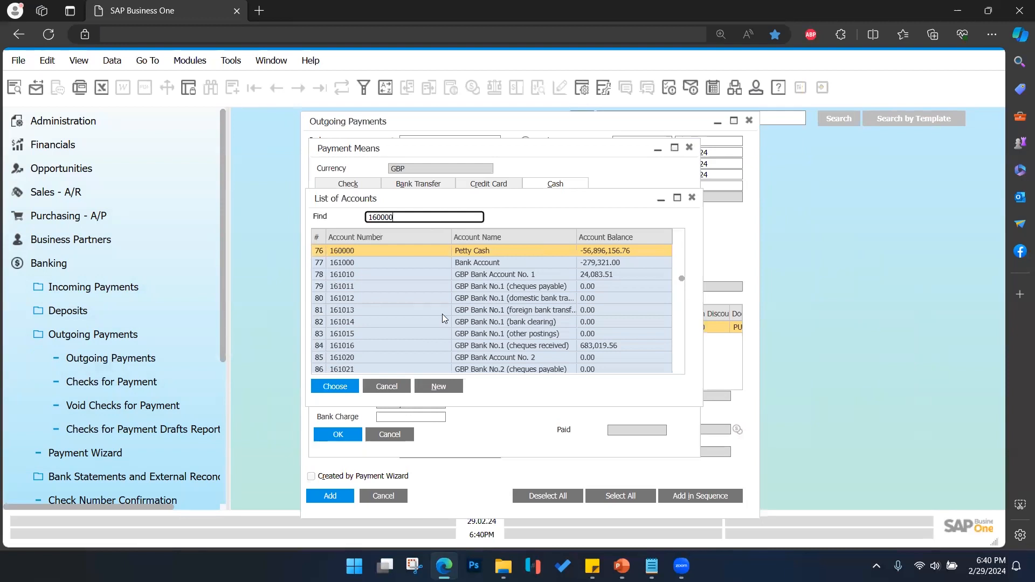
pyautogui.click(337, 387)
pyautogui.click(482, 293)
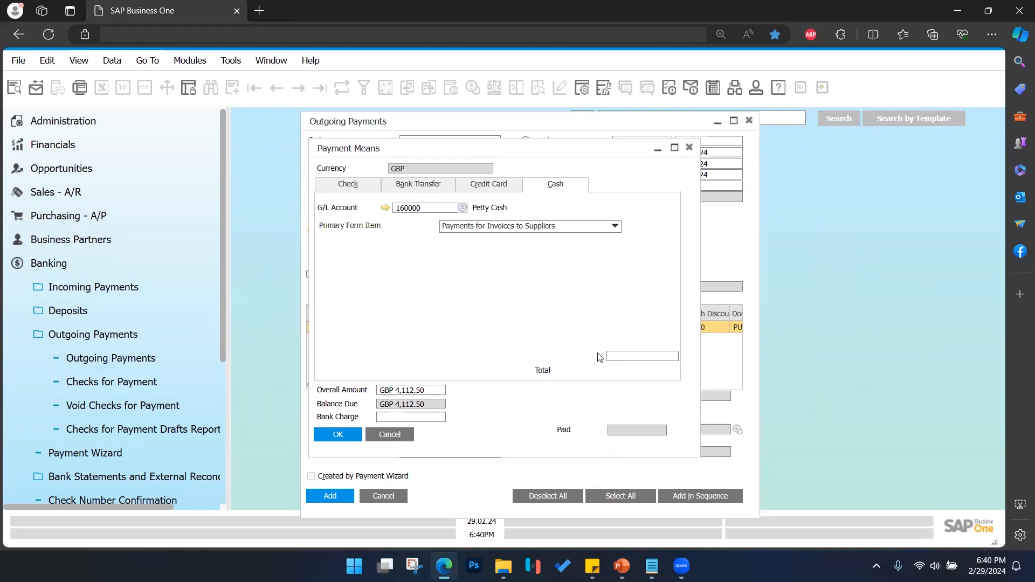
# Copy the balance due into the cash total and confirm the payment means
pyautogui.click(637, 357)
pyautogui.rightClick(635, 358)
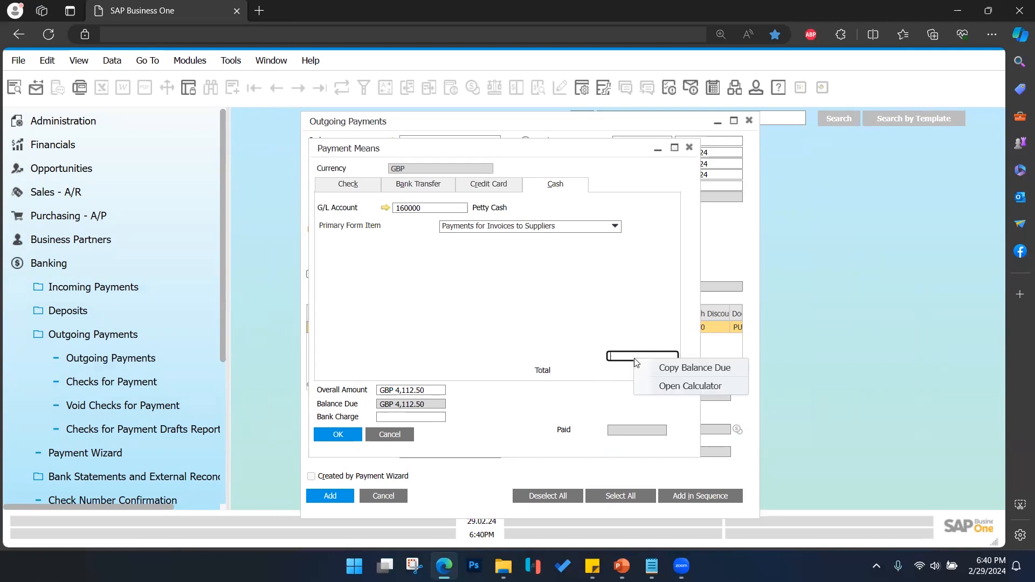
pyautogui.click(668, 369)
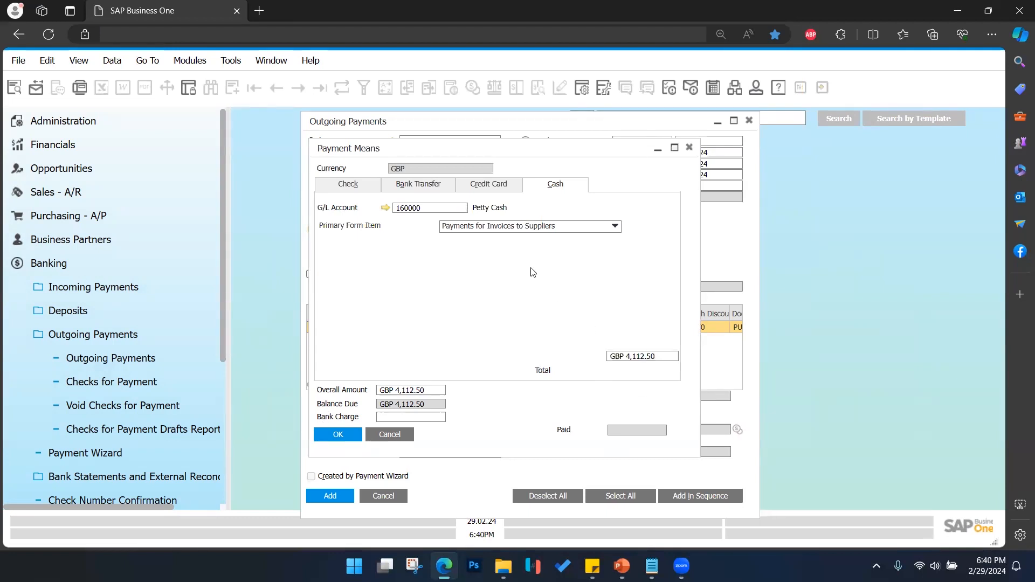
pyautogui.click(338, 436)
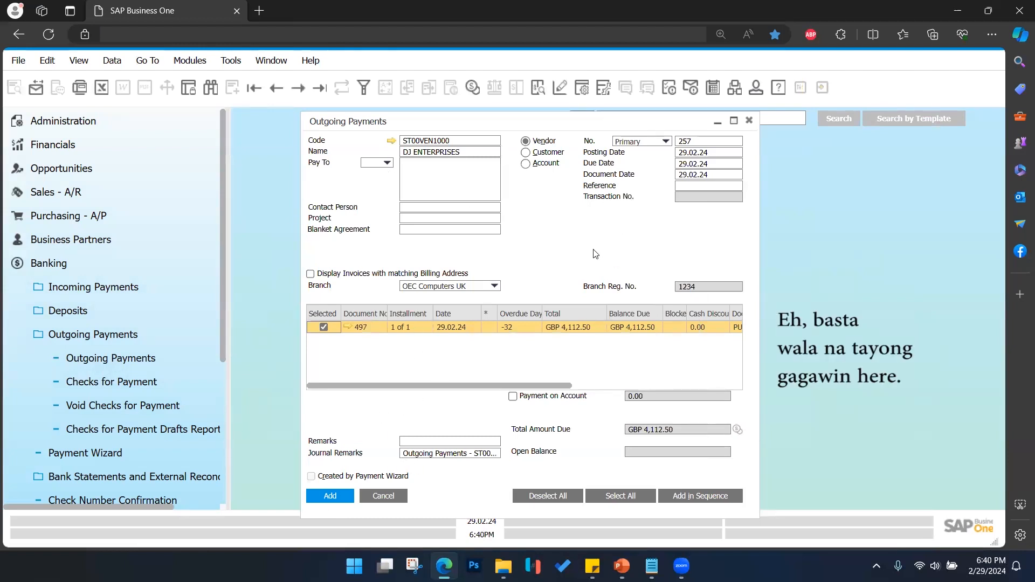
# Add the outgoing payment, accepting that it cannot be changed, and close the payment form
pyautogui.click(330, 496)
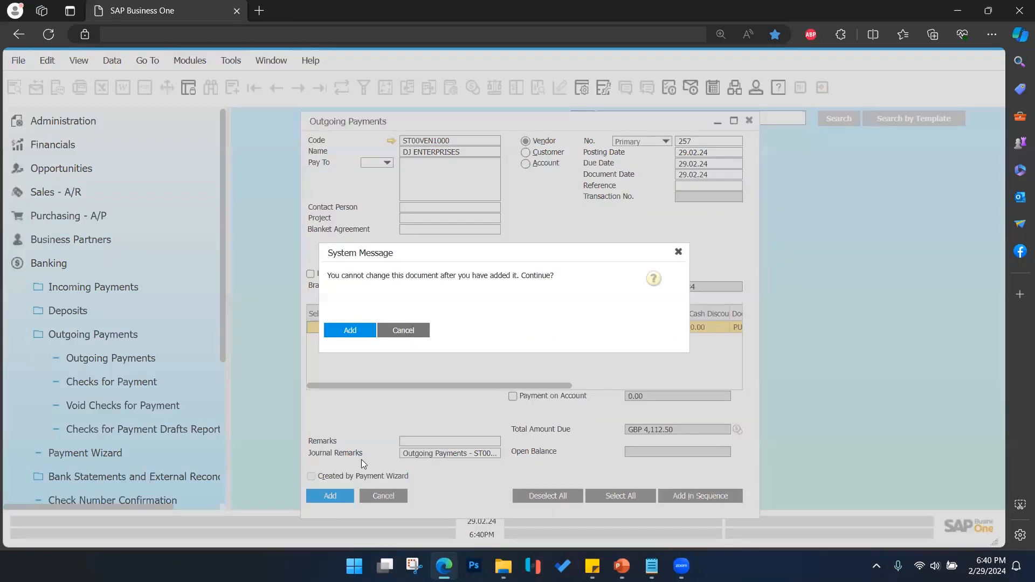
pyautogui.click(356, 330)
pyautogui.click(749, 120)
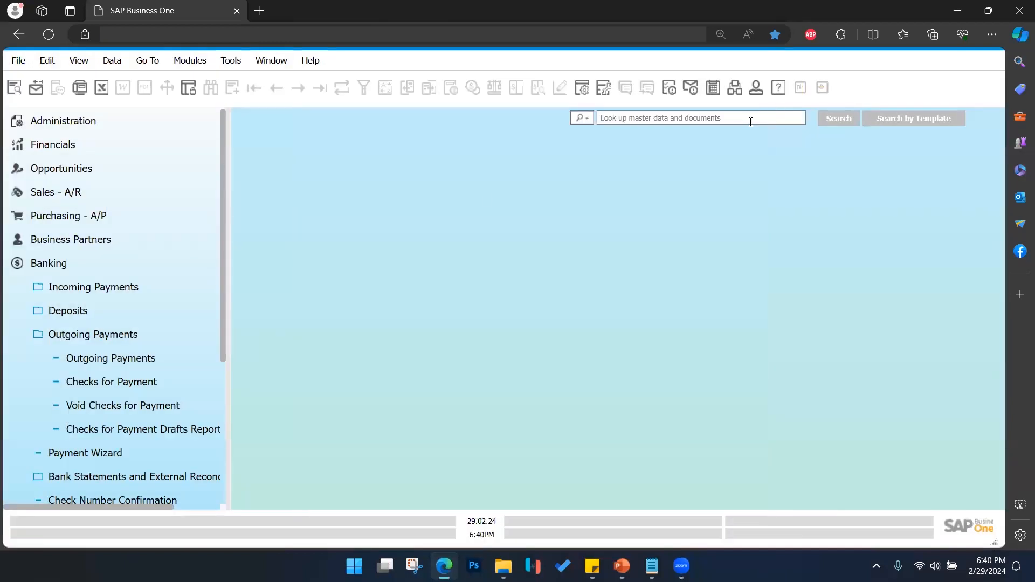
# Reopen the Purchase Order form from the Purchasing module and display the last recorded order to check its status
pyautogui.click(93, 268)
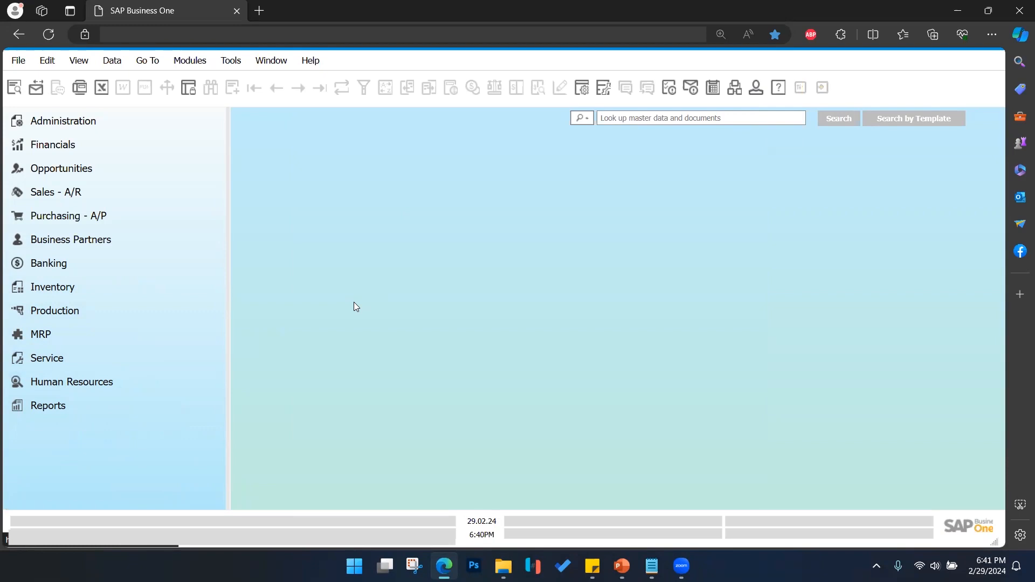
pyautogui.click(138, 220)
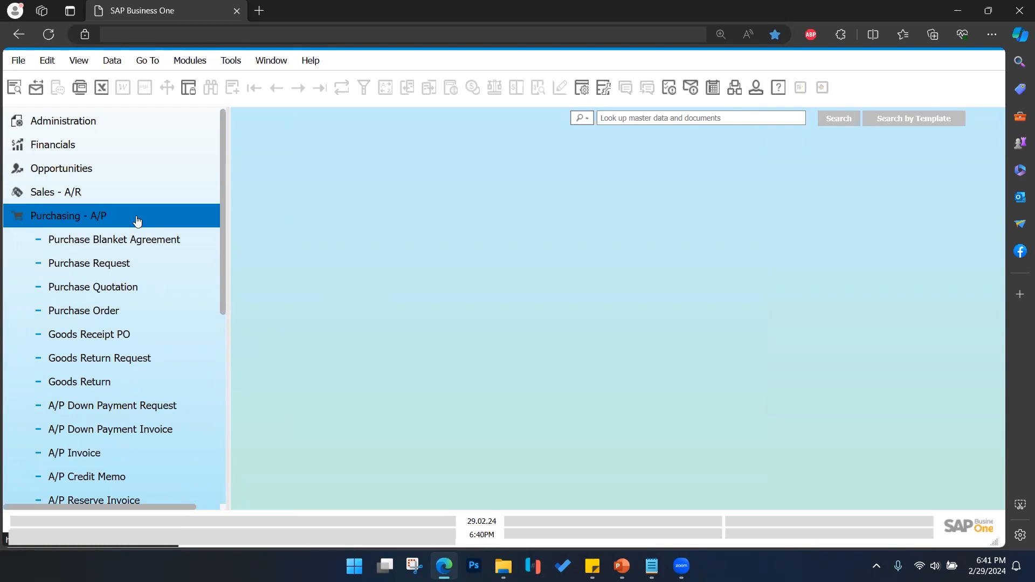
pyautogui.click(101, 322)
pyautogui.moveTo(346, 74); pyautogui.dragTo(439, 75)
pyautogui.click(321, 88)
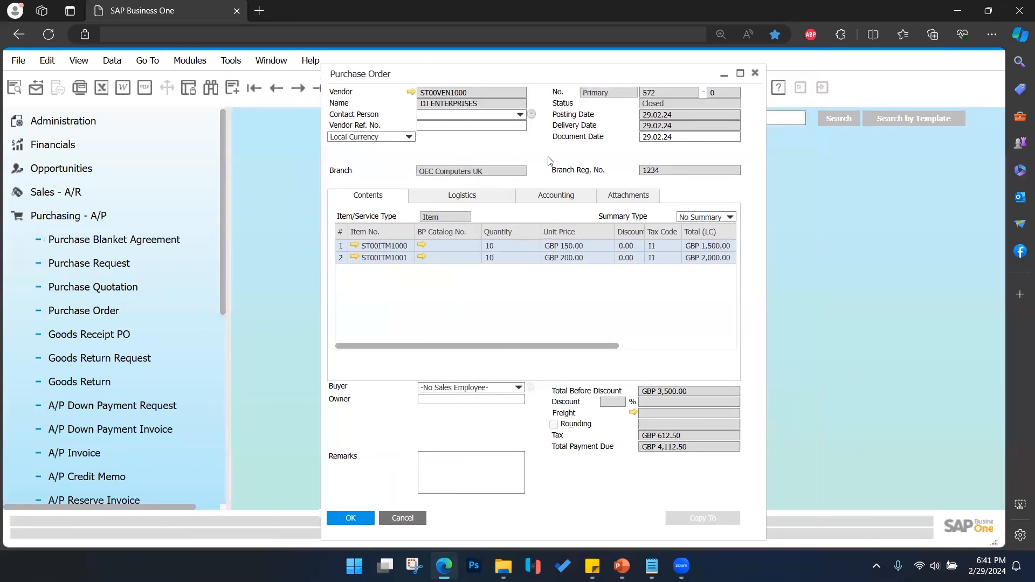
# Review the purchase order's document chain in an enlarged Relationship Map, and close the map and the Purchase Order form
pyautogui.rightClick(518, 427)
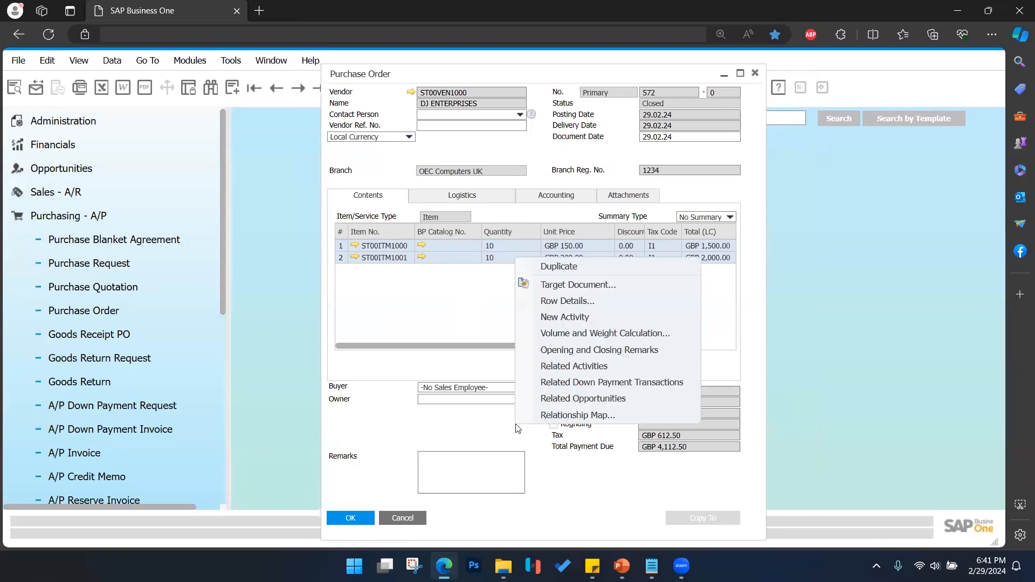
pyautogui.click(586, 416)
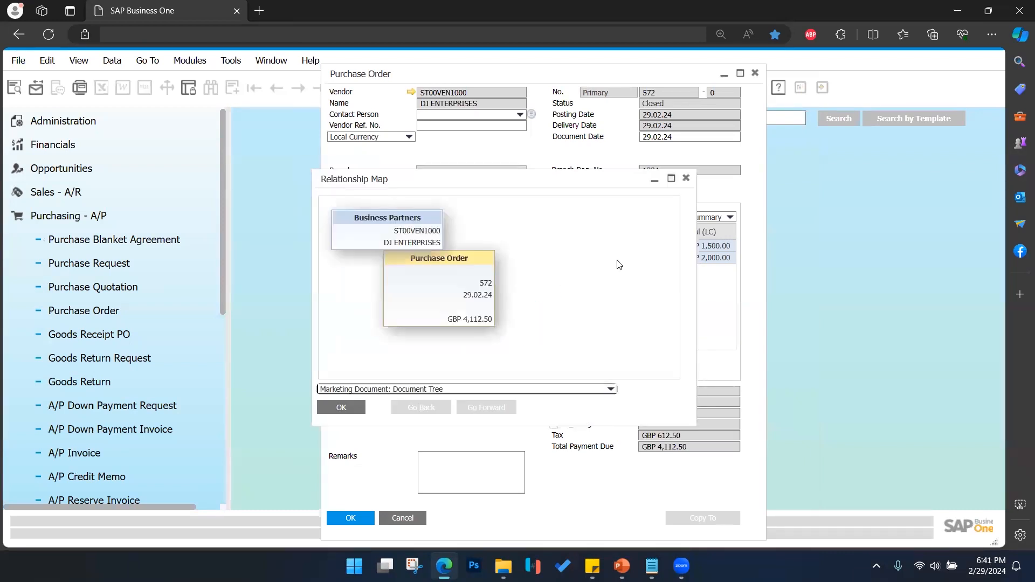
pyautogui.click(671, 178)
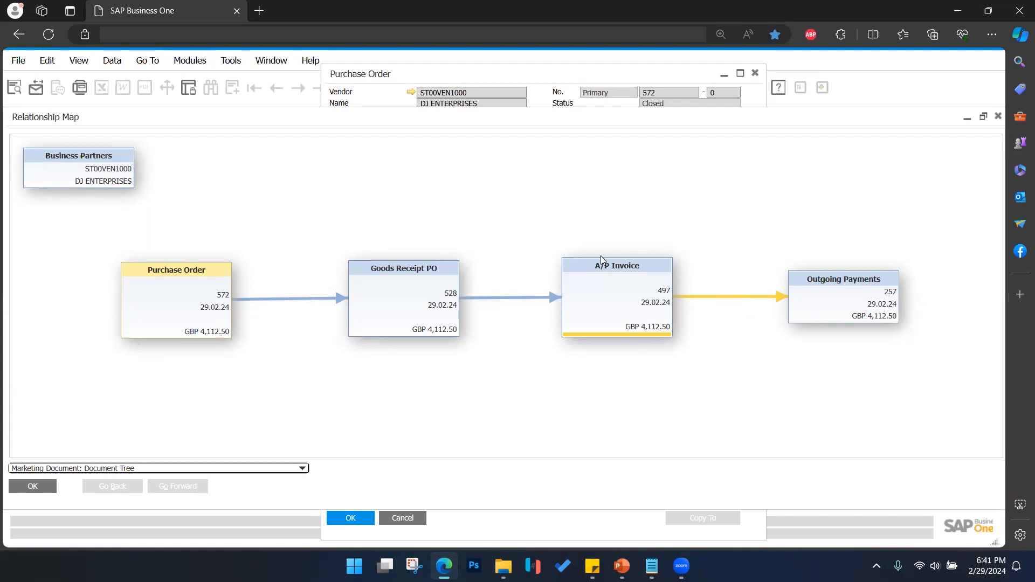
pyautogui.click(984, 118)
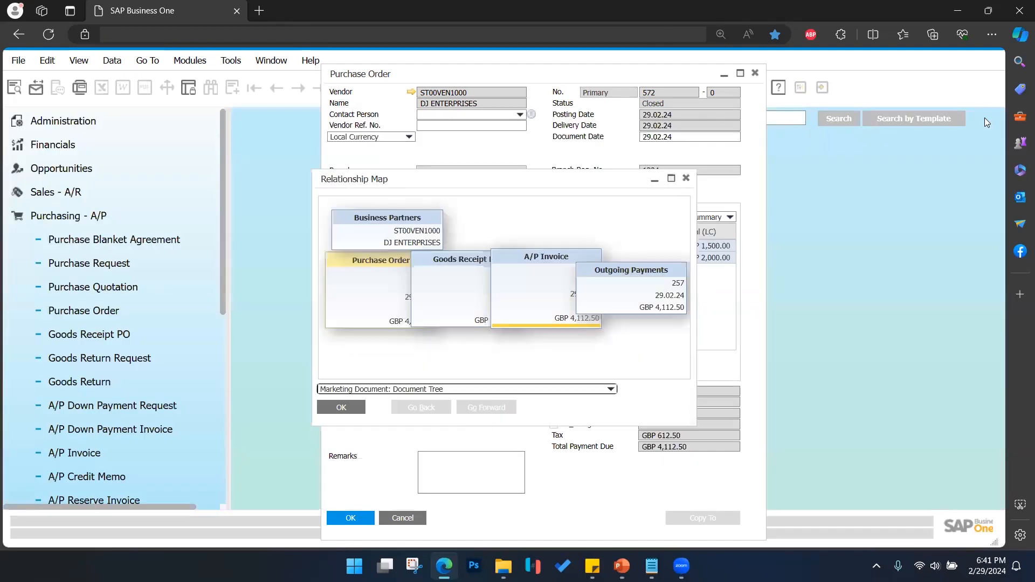
pyautogui.click(687, 178)
pyautogui.click(755, 72)
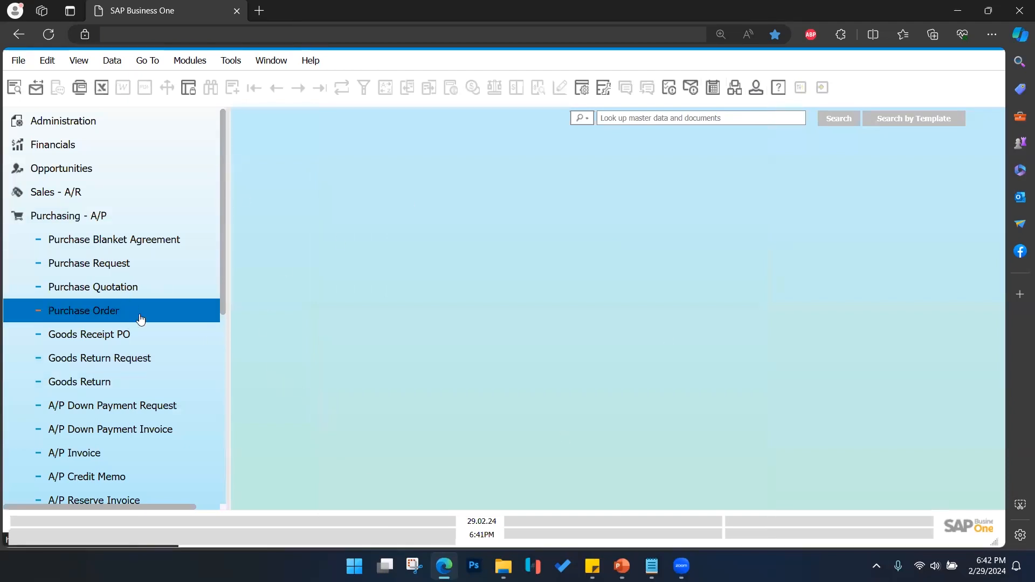
# Open Item Master Data from the Inventory module and list the items whose number starts with ST00 to check their stock
pyautogui.click(83, 217)
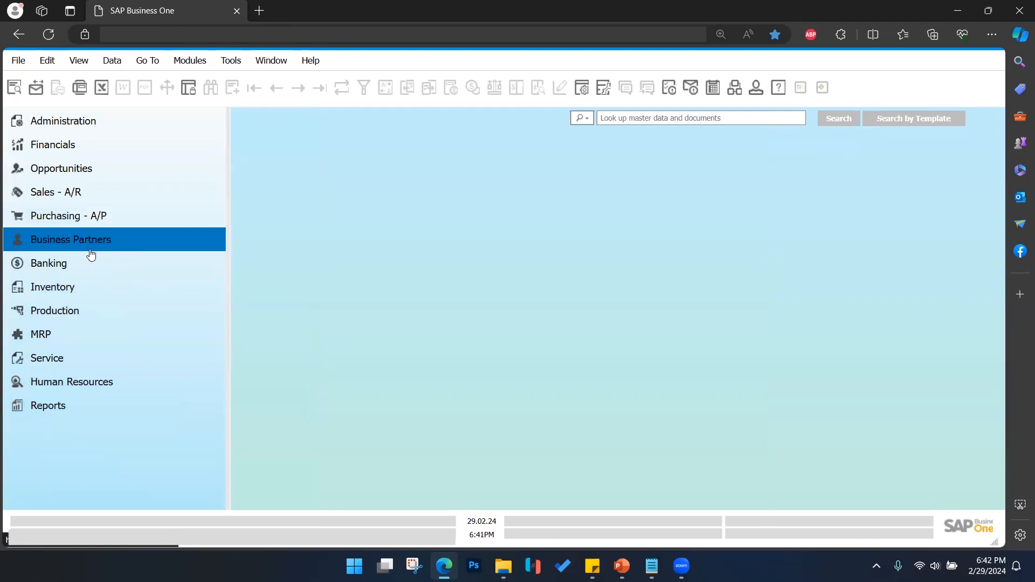
pyautogui.click(94, 291)
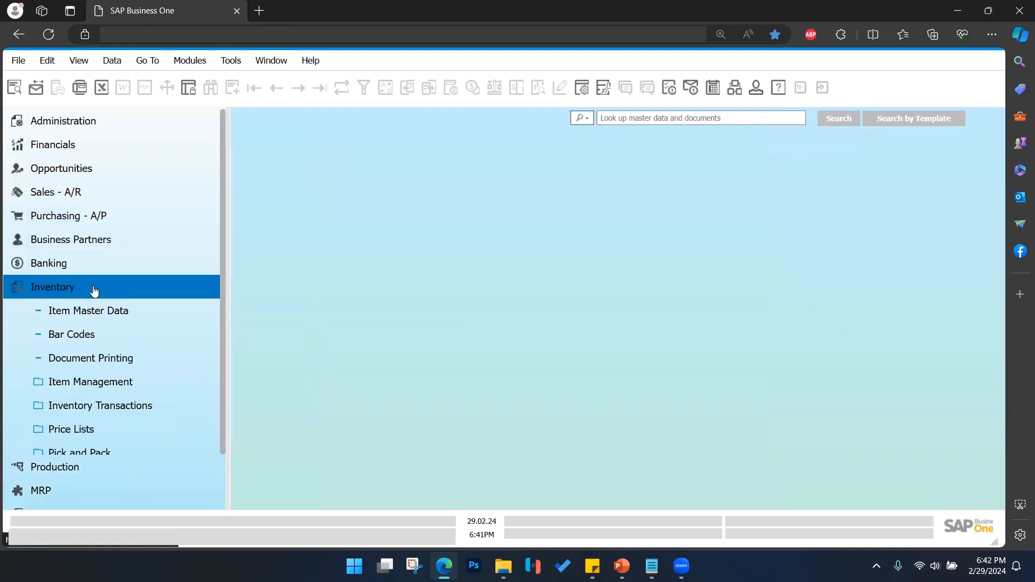
pyautogui.click(103, 312)
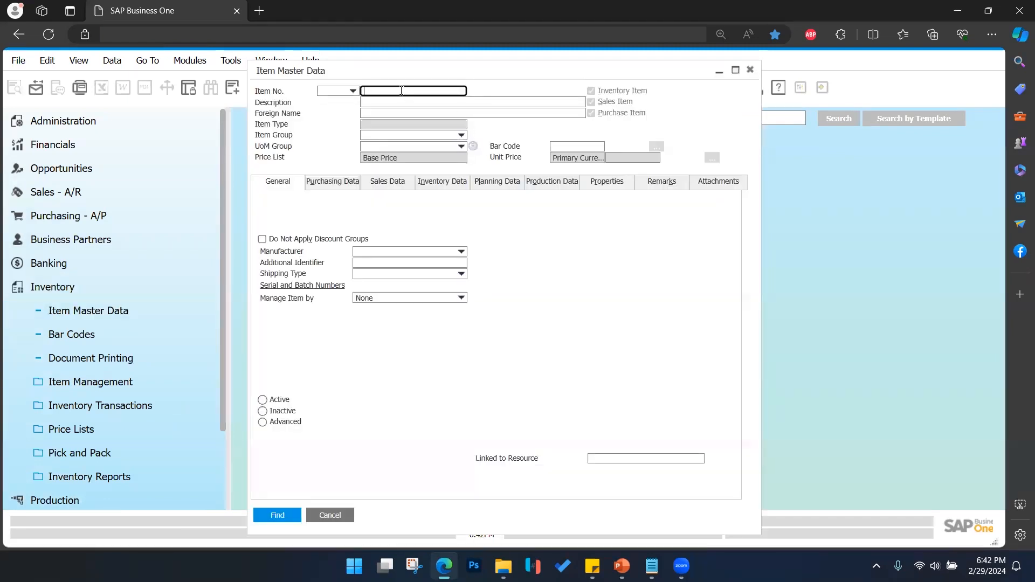
pyautogui.write('ST00')
pyautogui.press('Tab')
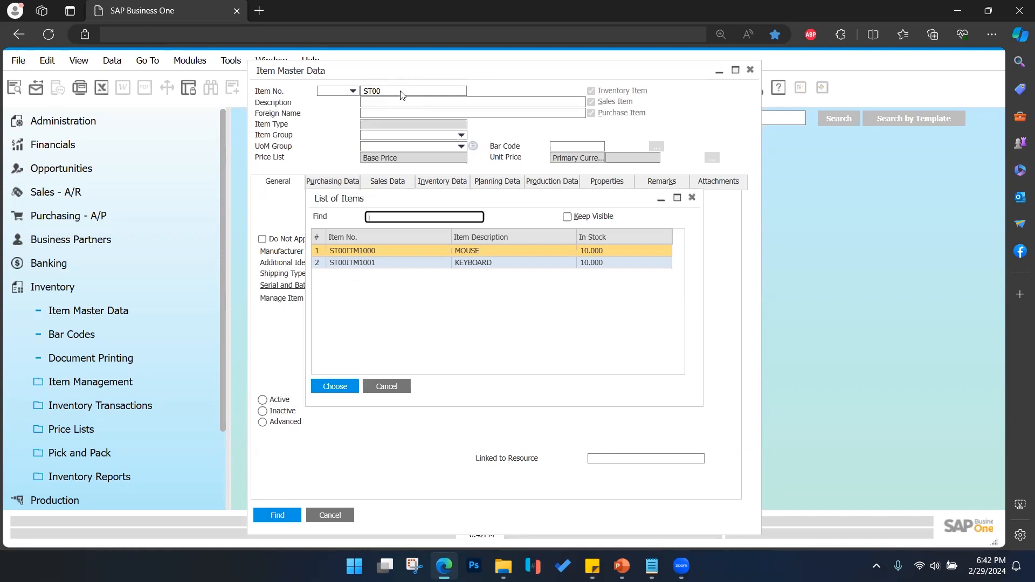
pyautogui.hotkey('ctrl', '+')
pyautogui.hotkey('ctrl', '+')
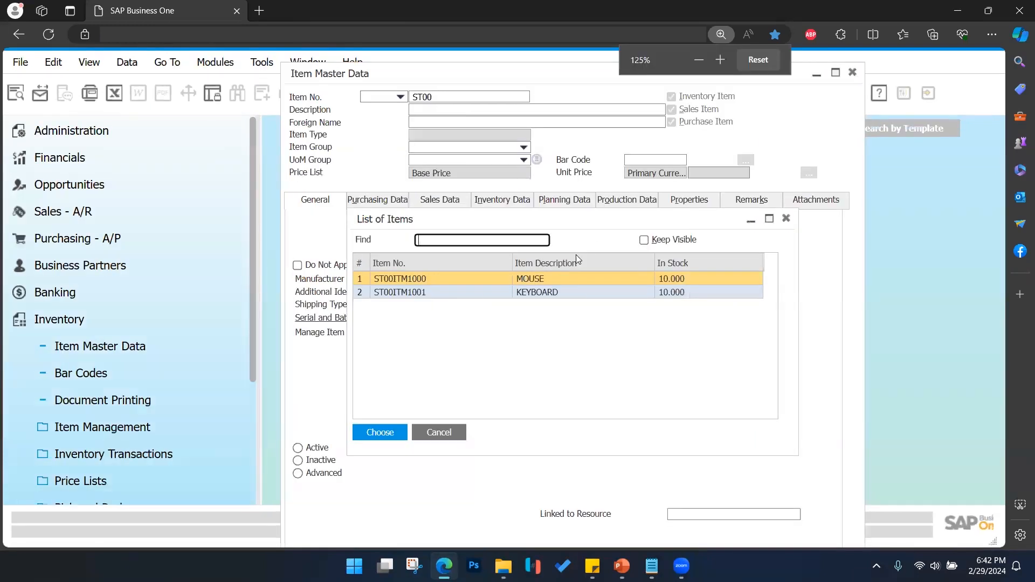
pyautogui.moveTo(598, 252); pyautogui.dragTo(407, 213)
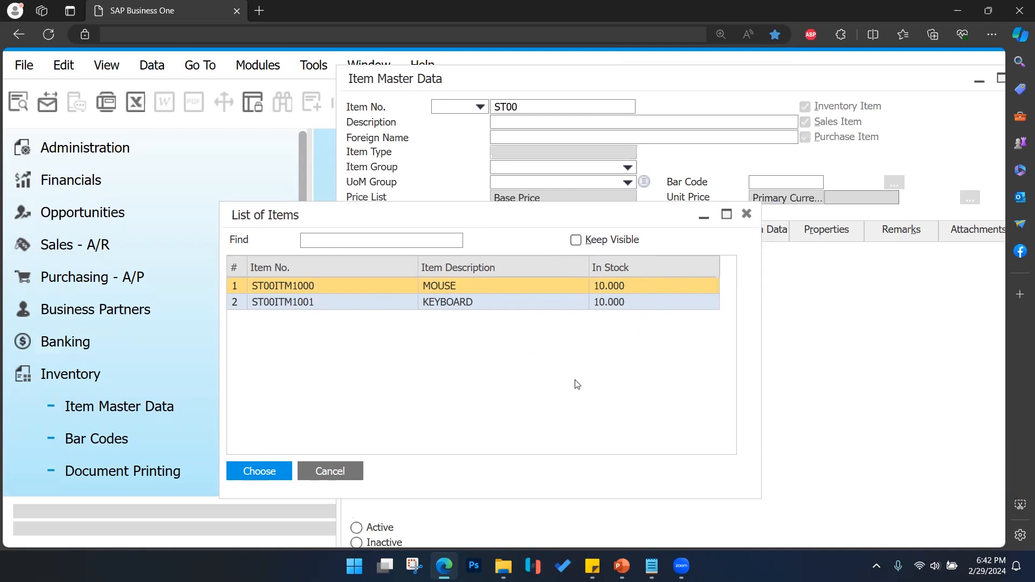
# Close the List of Items without choosing an item and close the Item Master Data form
pyautogui.click(746, 214)
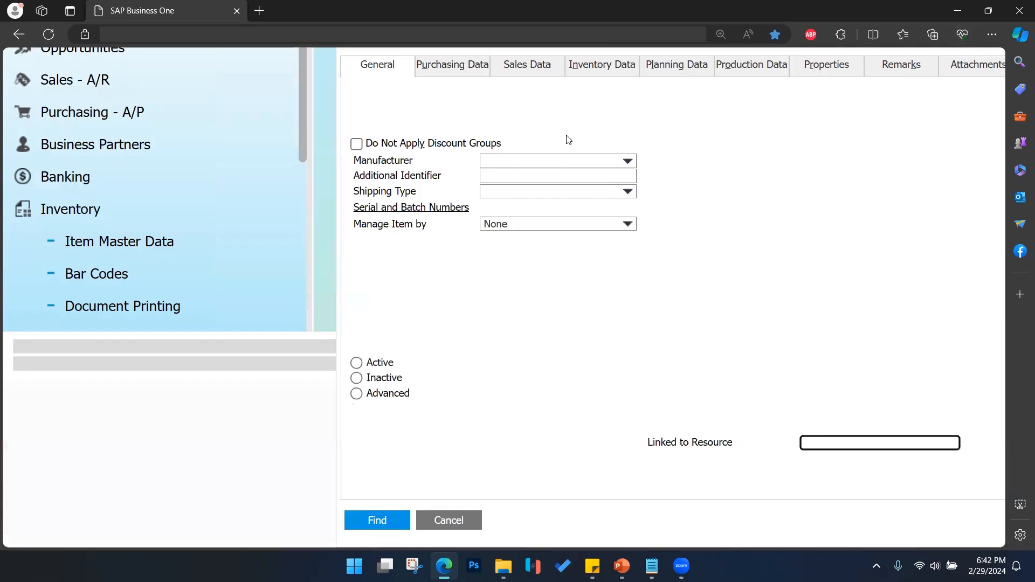
pyautogui.hotkey('ctrl', '-')
pyautogui.hotkey('ctrl', '-')
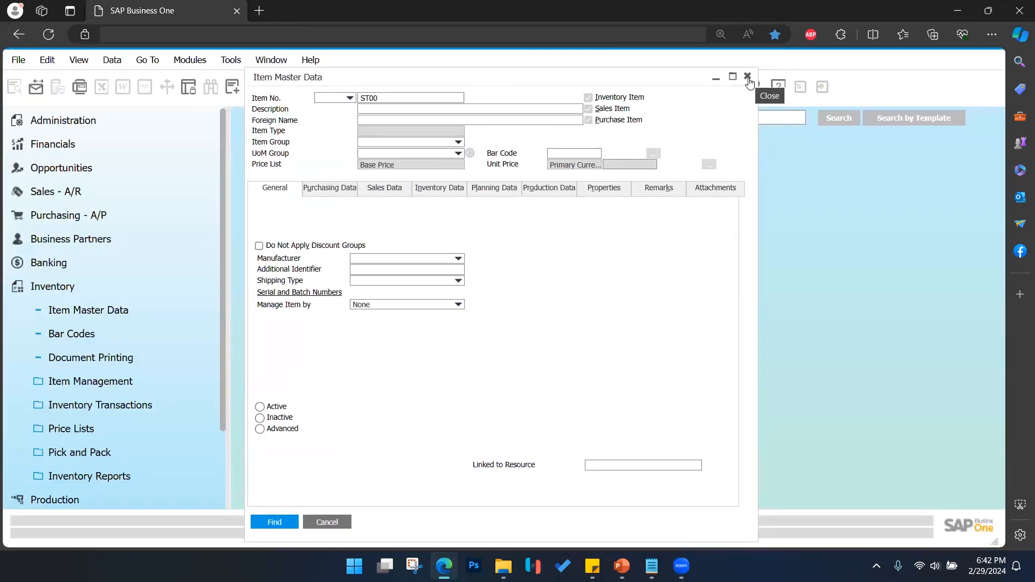
pyautogui.click(748, 76)
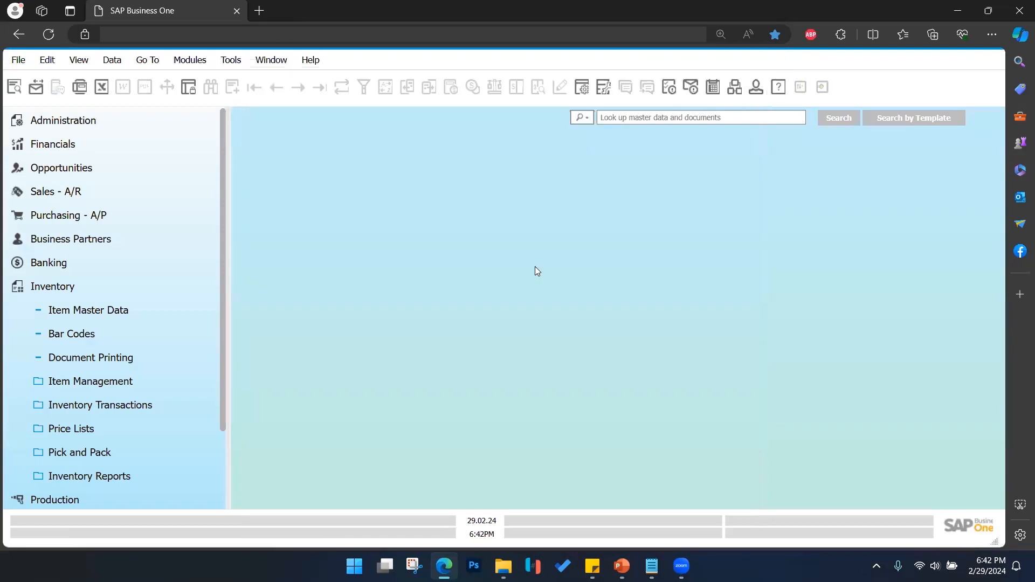